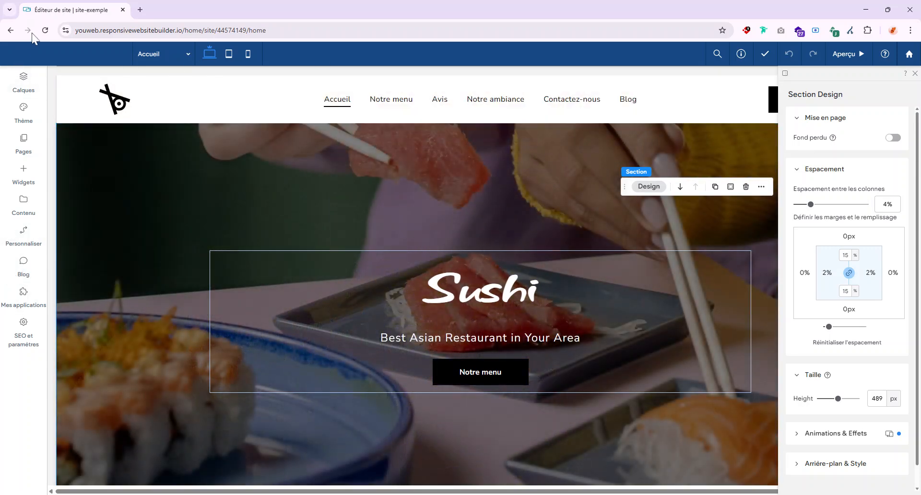
# - Open the blog's post list, select all posts to view the bulk actions, and clear the selection
pyautogui.click(19, 274)
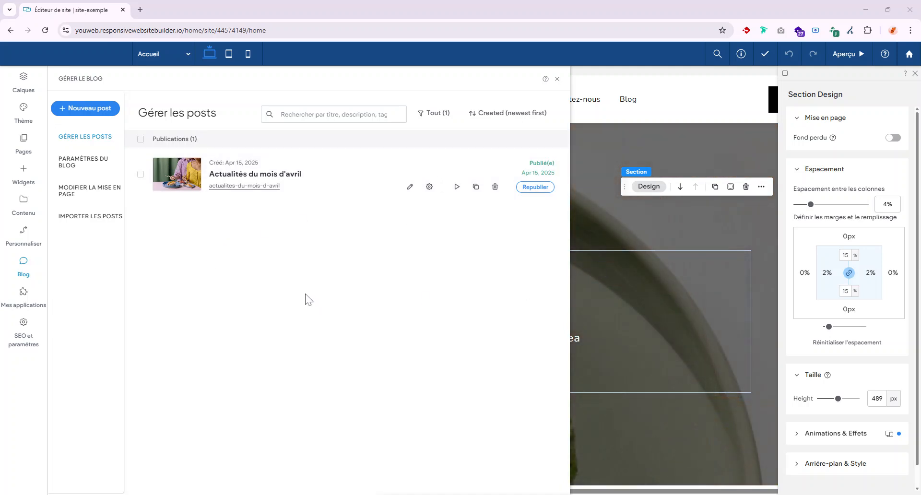
pyautogui.click(141, 139)
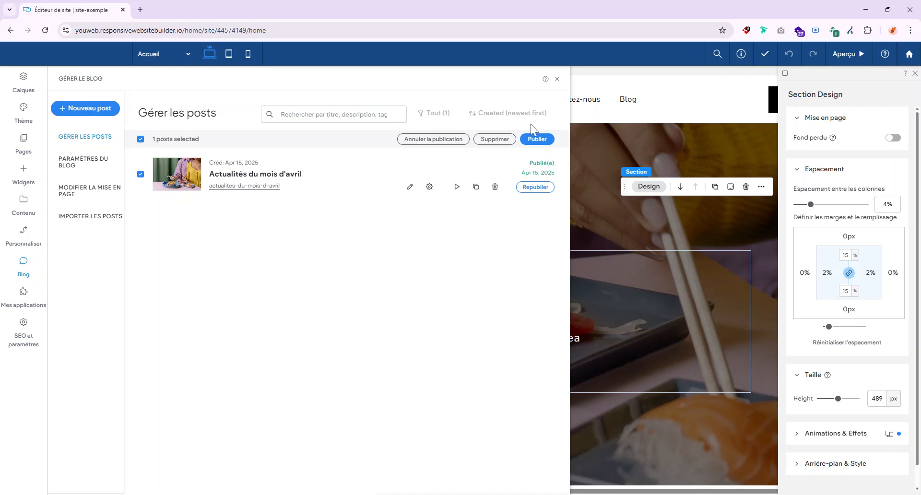
pyautogui.click(140, 139)
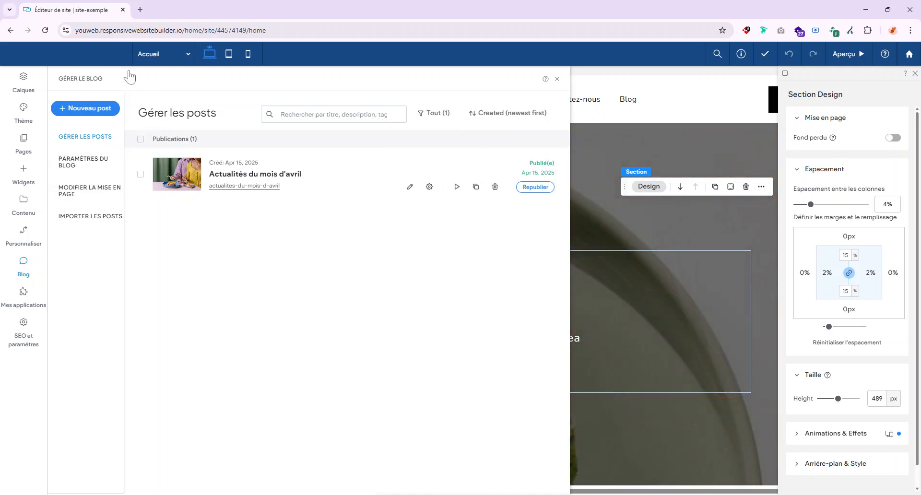
# - Review the blog settings, including the blog name, post navigation links, and the RSS feed's title and description fields
pyautogui.click(66, 168)
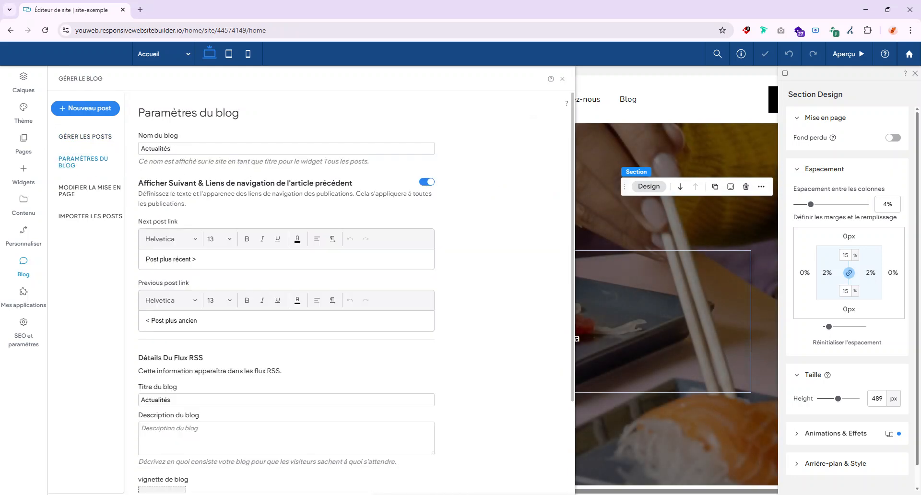
pyautogui.moveTo(171, 148); pyautogui.dragTo(145, 171)
pyautogui.scroll(-1, 216, 192)
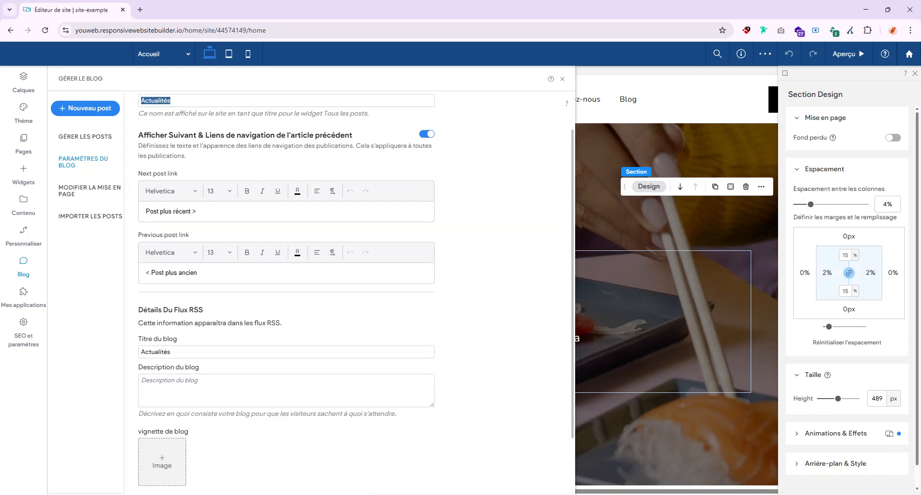
pyautogui.scroll(-2, 230, 196)
pyautogui.click(226, 284)
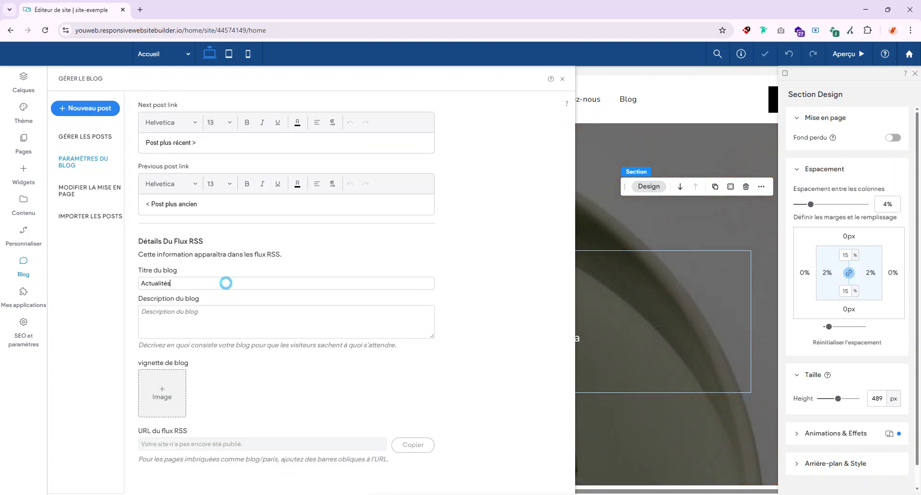
pyautogui.moveTo(167, 283); pyautogui.dragTo(140, 284)
pyautogui.click(159, 315)
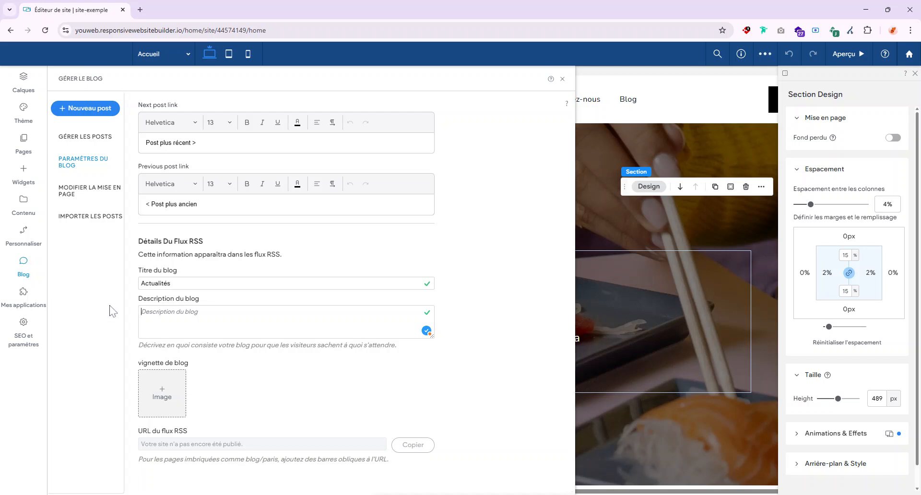
pyautogui.moveTo(155, 345); pyautogui.dragTo(225, 345)
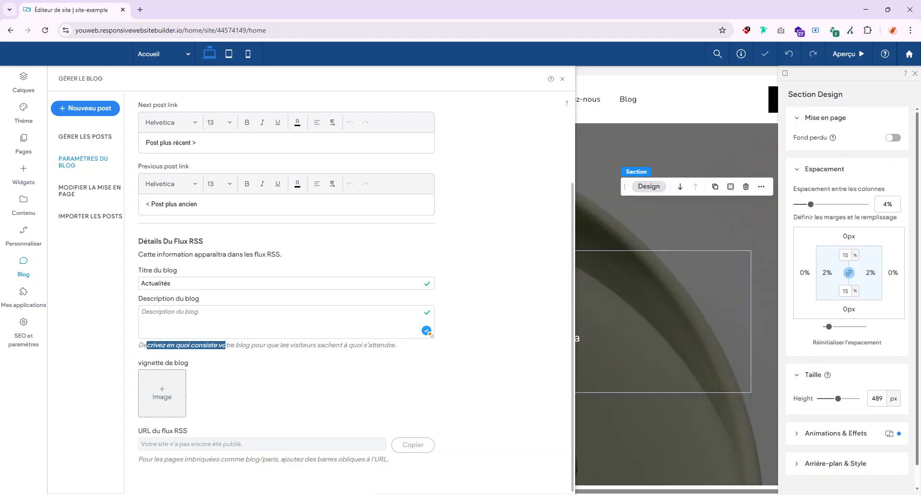
pyautogui.click(226, 346)
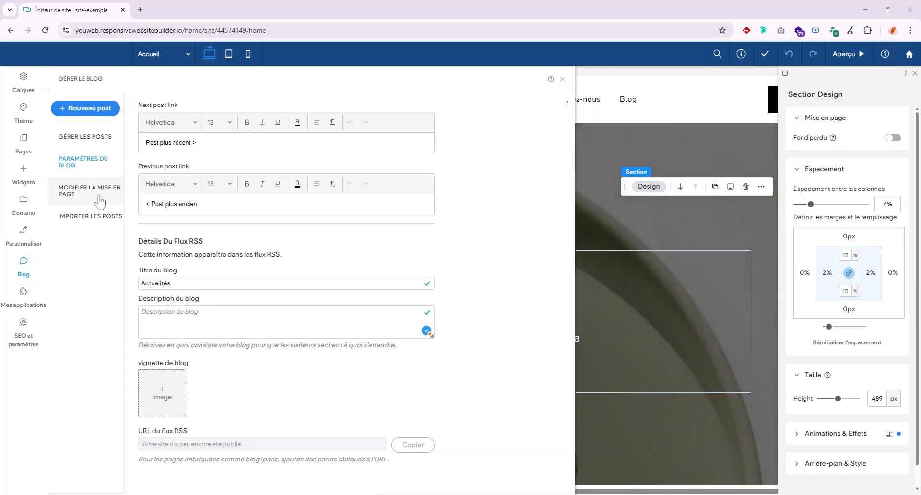
# - Enter the blog layout editing mode, dismiss the introductory message, and look over the post template
pyautogui.click(90, 198)
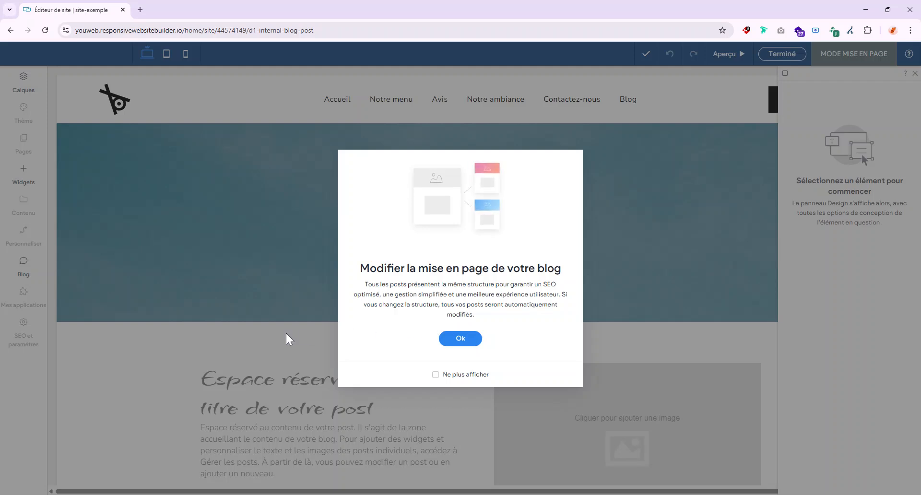
pyautogui.click(472, 341)
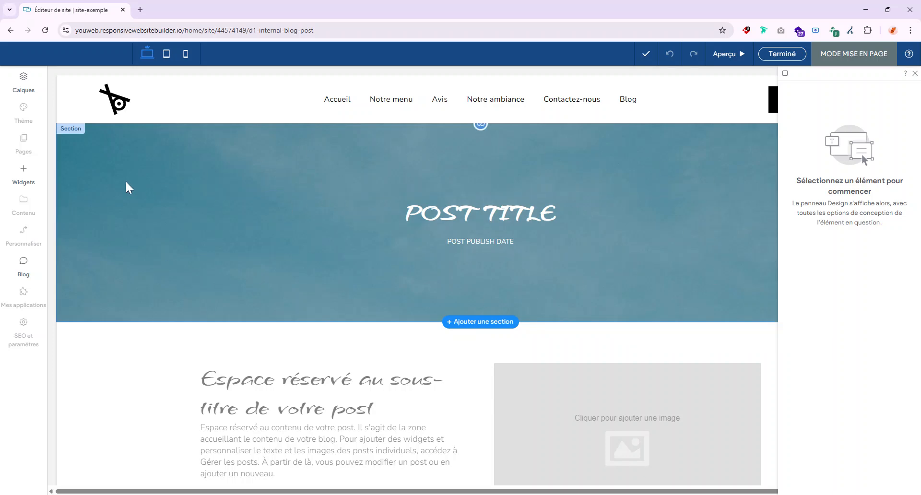
pyautogui.scroll(-2, 123, 186)
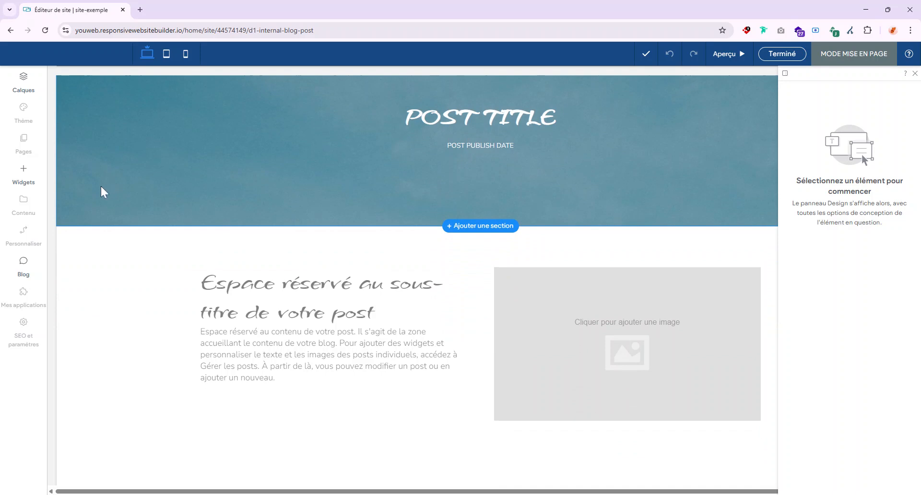
pyautogui.scroll(2, 101, 191)
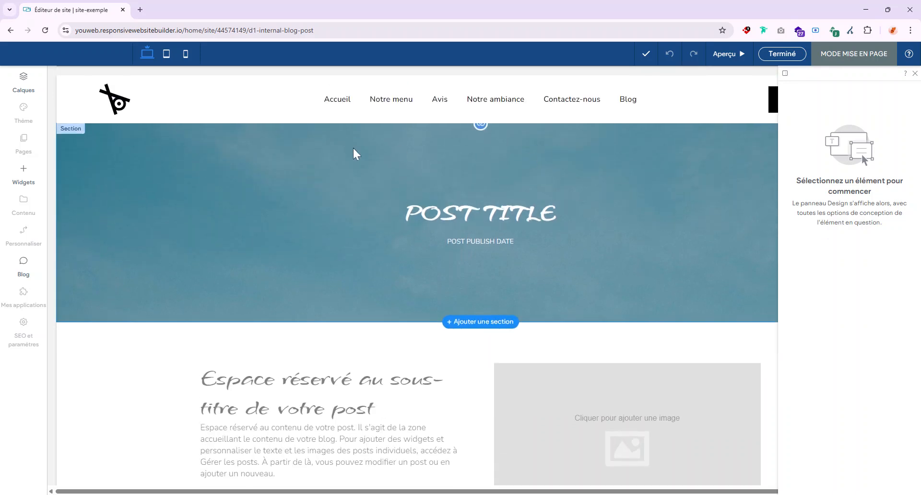
# - Connect the text block under the post title to the blog data "Date de publication du post"
pyautogui.doubleClick(465, 237)
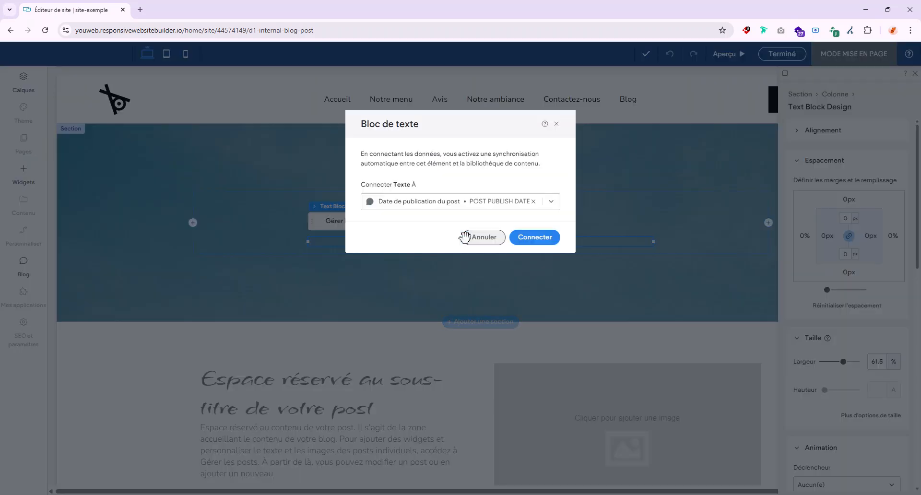
pyautogui.click(415, 213)
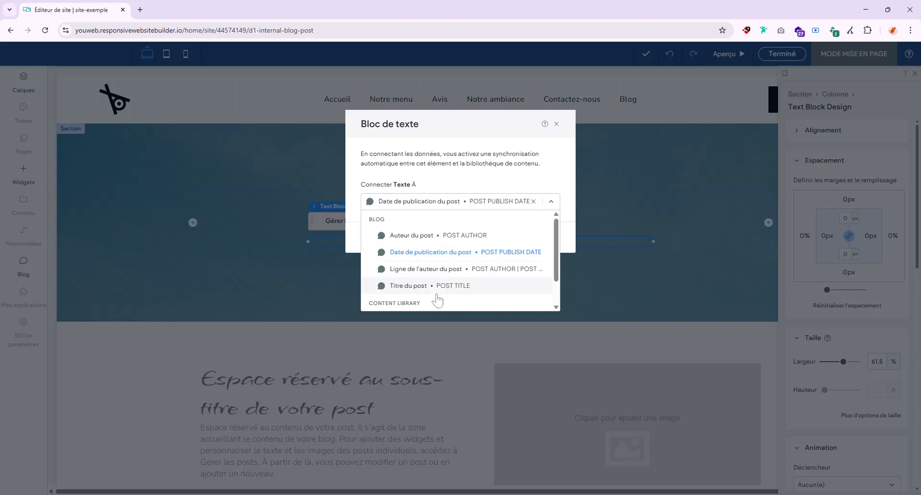
pyautogui.click(514, 261)
pyautogui.click(487, 203)
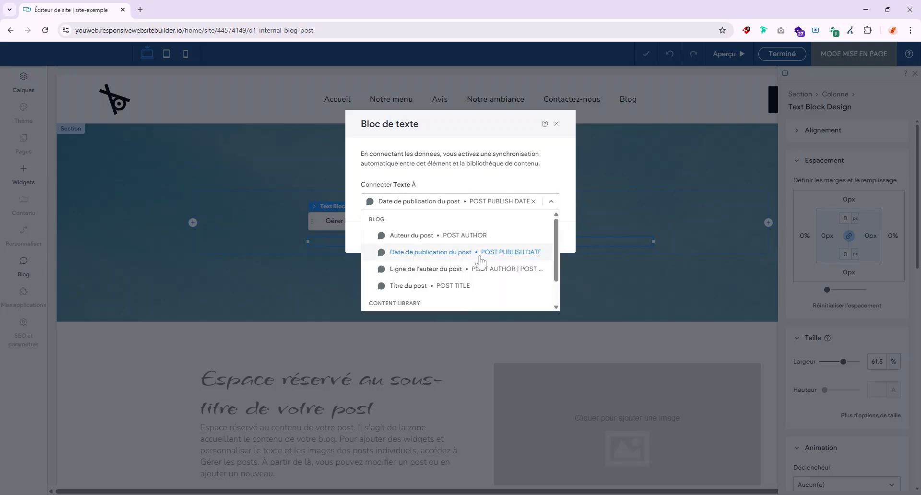
pyautogui.click(478, 253)
pyautogui.click(533, 237)
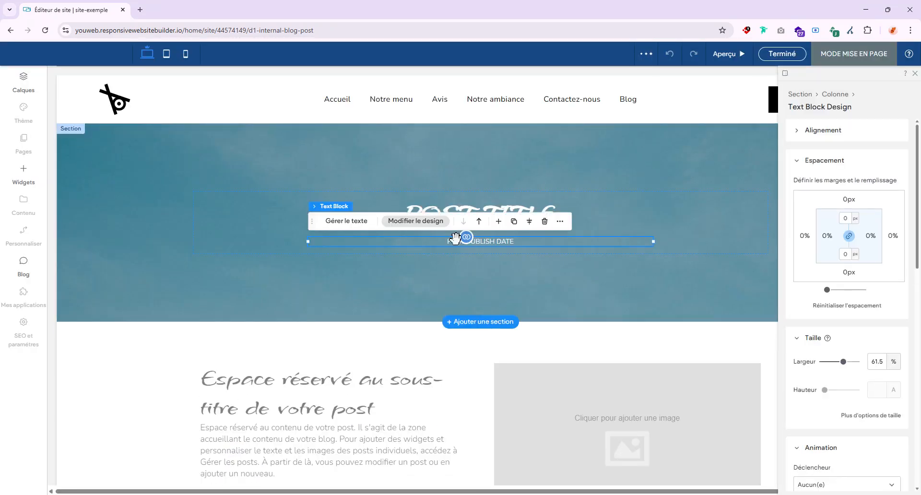
# - Fill the image placeholder beside the post subtitle with the site image two_women.jpg and close its content settings
pyautogui.scroll(-2, 313, 370)
pyautogui.scroll(-1, 288, 343)
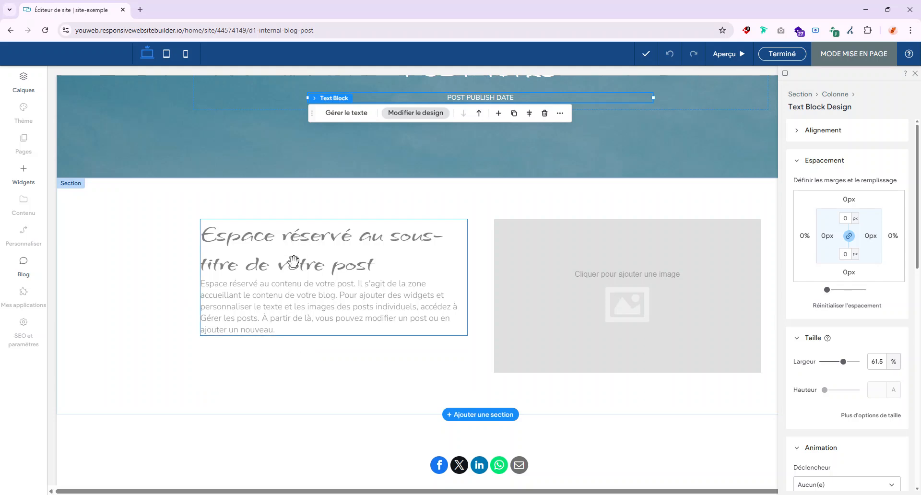
pyautogui.click(245, 297)
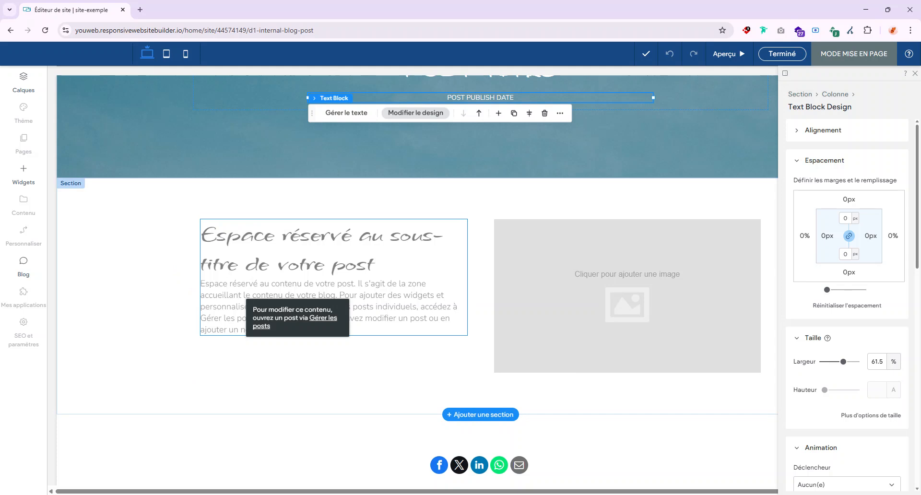
pyautogui.click(586, 277)
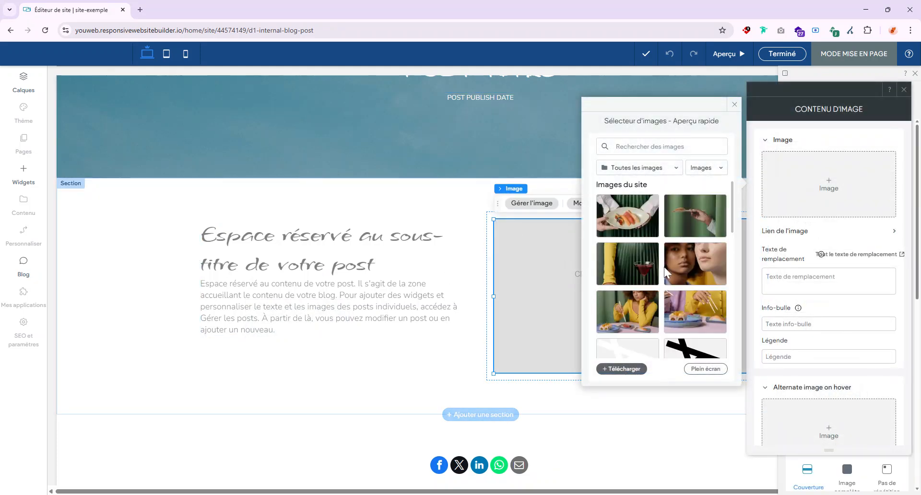
pyautogui.click(677, 270)
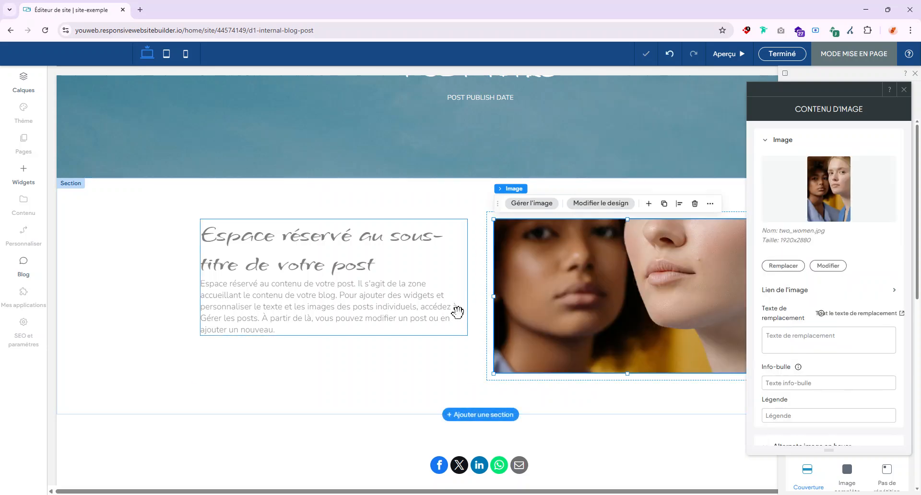
pyautogui.click(348, 396)
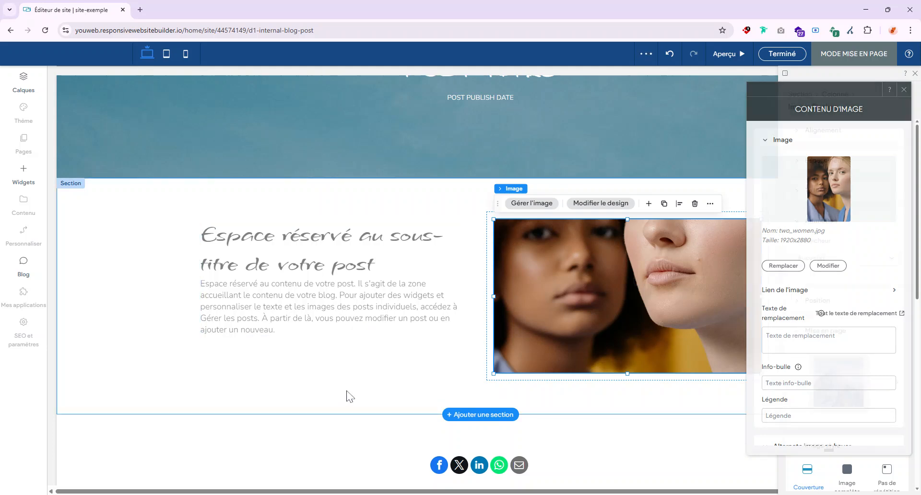
pyautogui.click(734, 259)
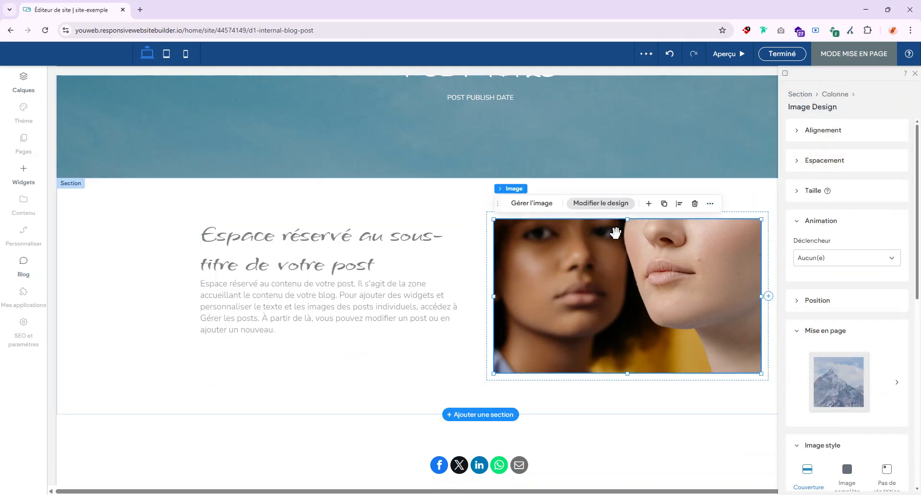
# - Delete the column holding the two-women image beside the post content
pyautogui.click(490, 289)
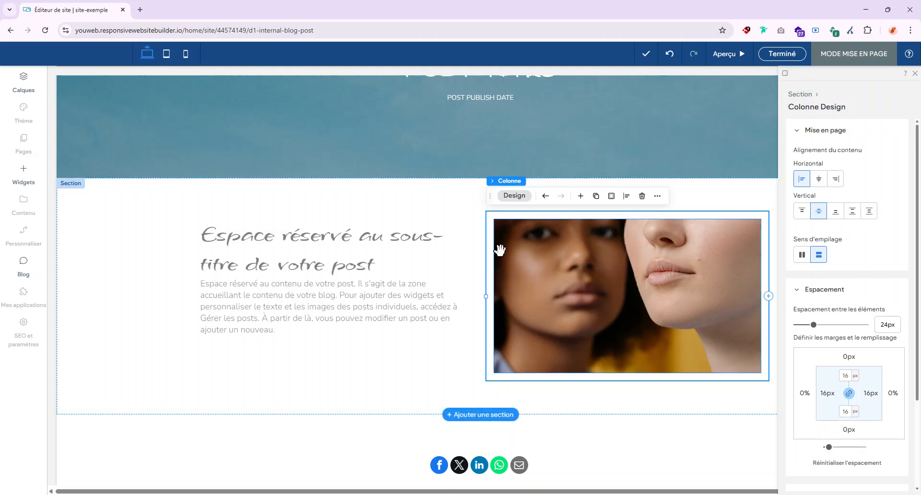
pyautogui.click(528, 322)
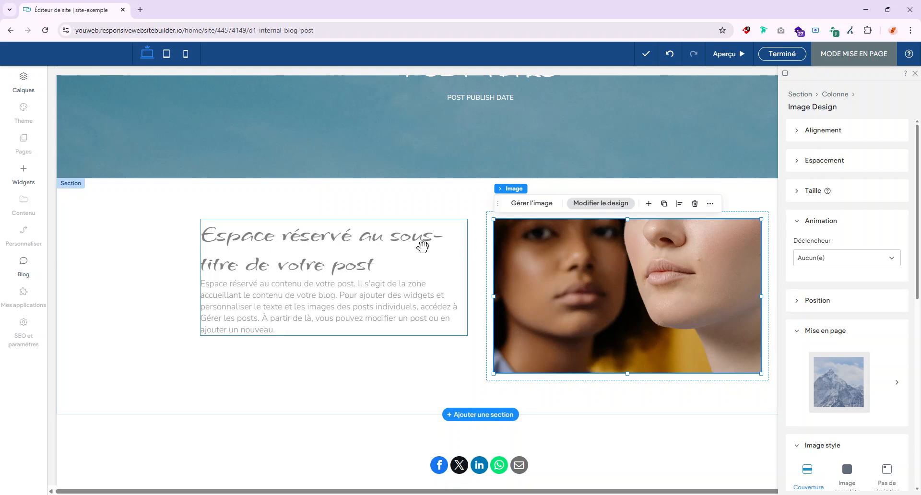
pyautogui.click(629, 214)
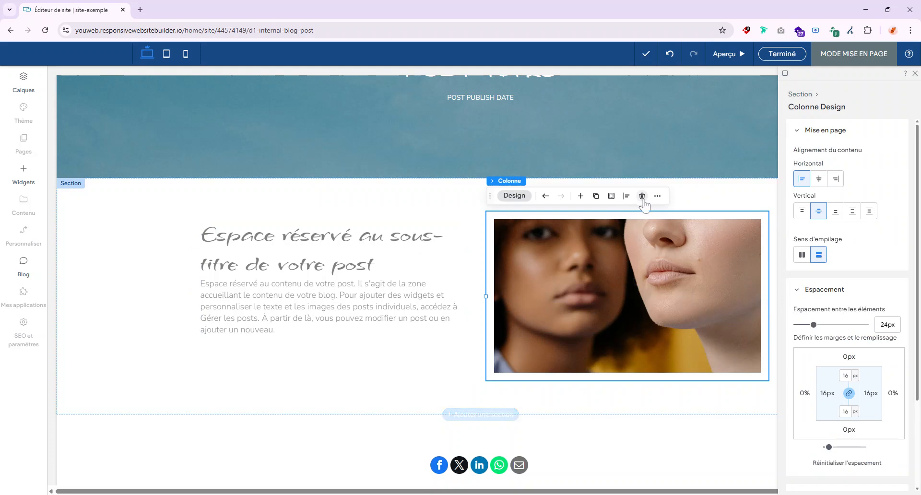
pyautogui.click(642, 197)
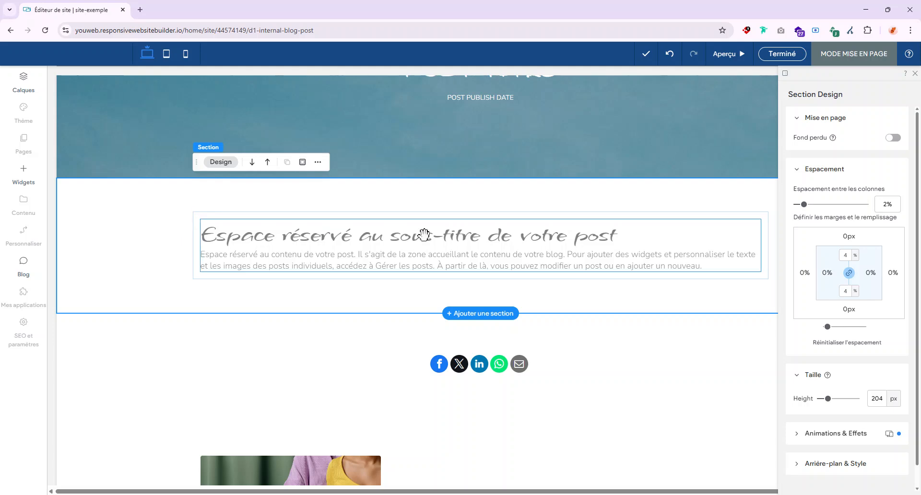
# - Add two empty columns to the post content section and arrange them on either side of the text
pyautogui.click(195, 249)
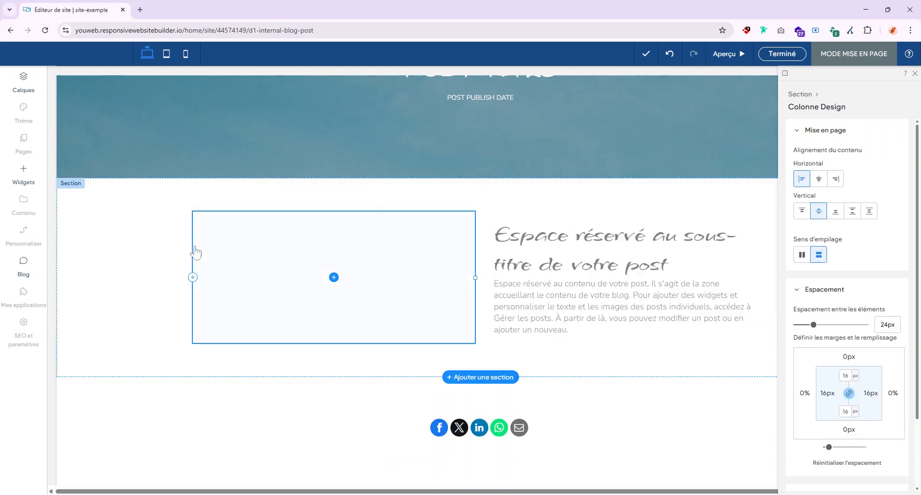
pyautogui.click(193, 277)
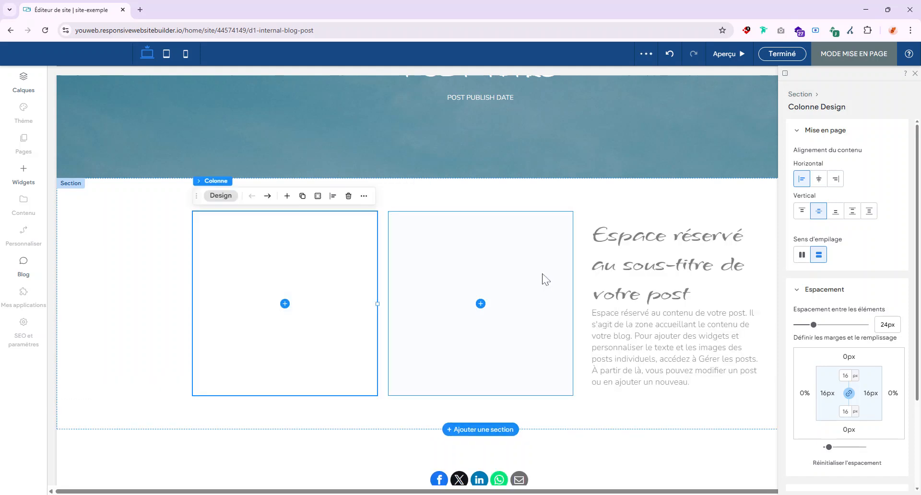
pyautogui.click(634, 220)
pyautogui.click(643, 196)
pyautogui.click(357, 311)
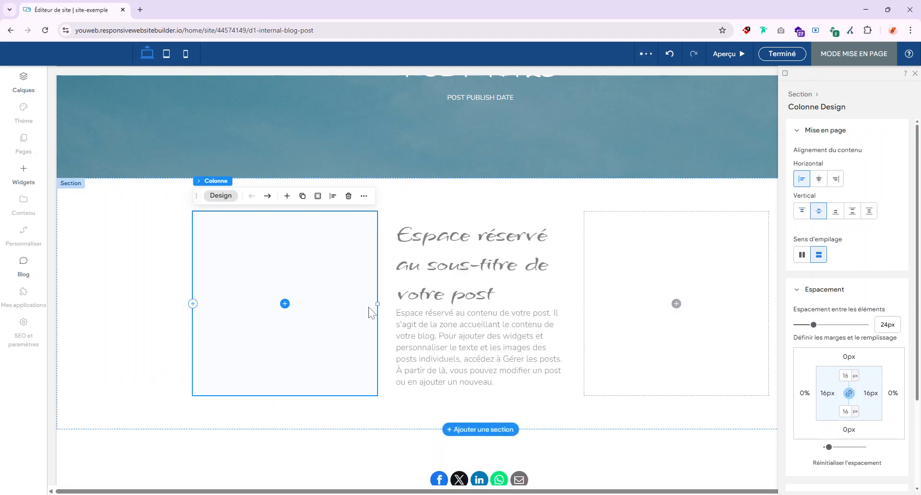
# - Narrow both empty side columns to widen the post content column between them
pyautogui.moveTo(374, 304); pyautogui.dragTo(249, 303)
pyautogui.click(604, 299)
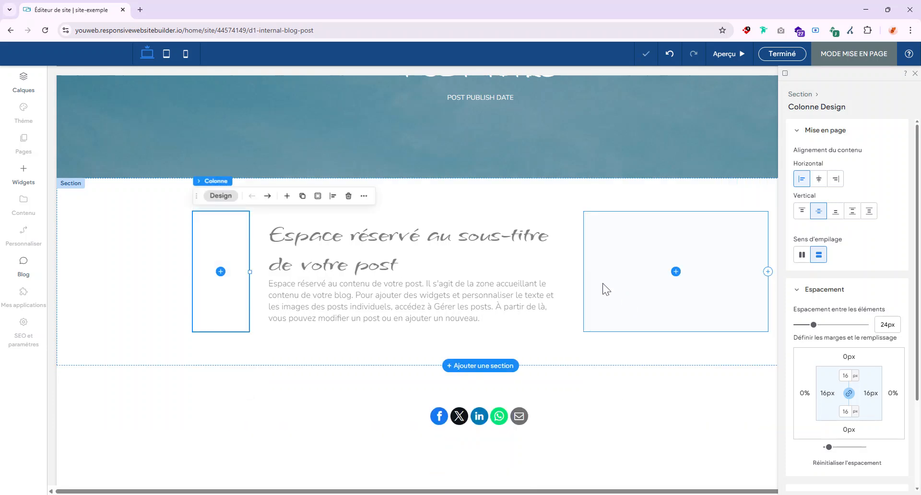
pyautogui.moveTo(584, 271); pyautogui.dragTo(682, 271)
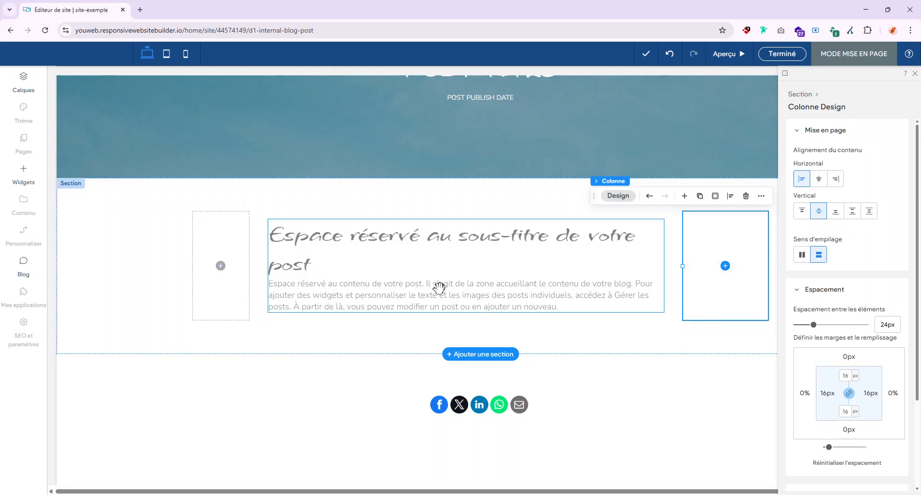
# - Delete both empty columns flanking the post content
pyautogui.click(247, 243)
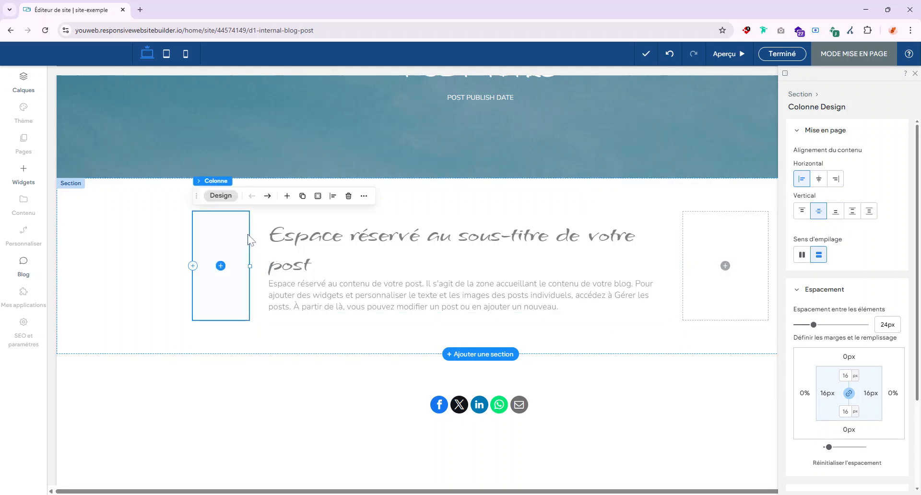
pyautogui.click(348, 195)
pyautogui.click(572, 222)
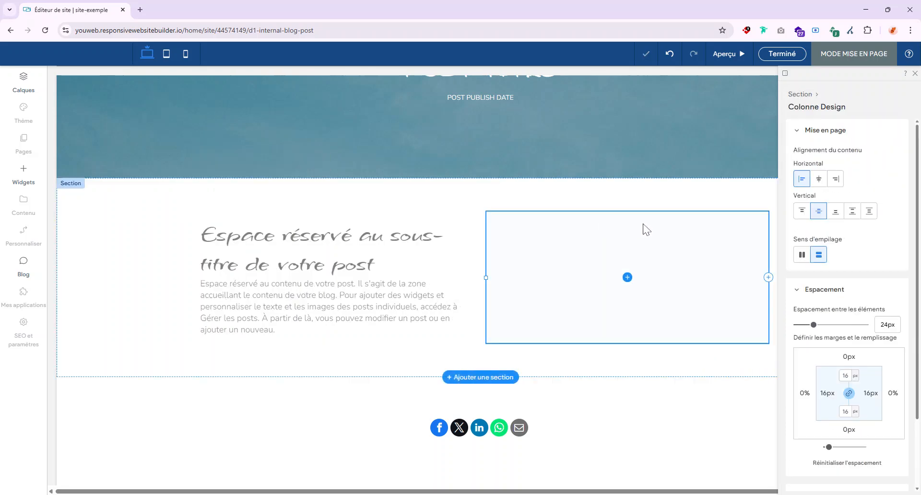
pyautogui.click(648, 196)
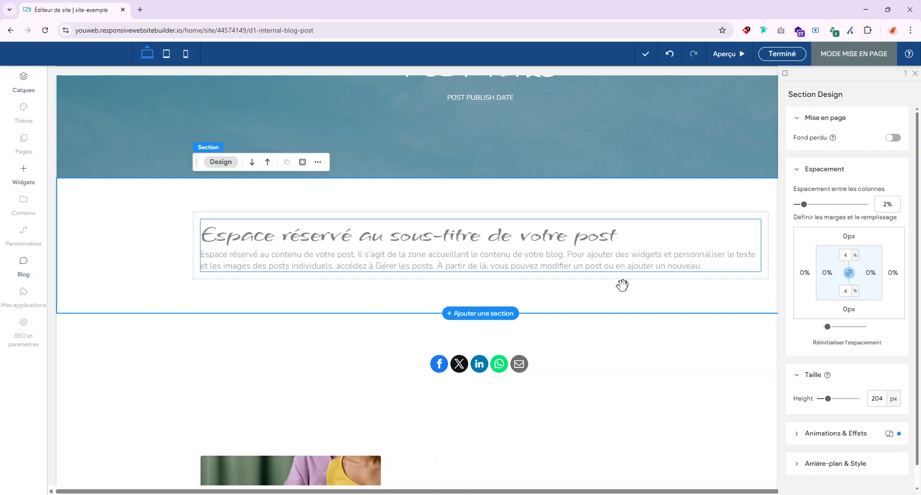
# - Delete the whole section holding the social share icons below the post content
pyautogui.scroll(-2, 622, 285)
pyautogui.click(523, 269)
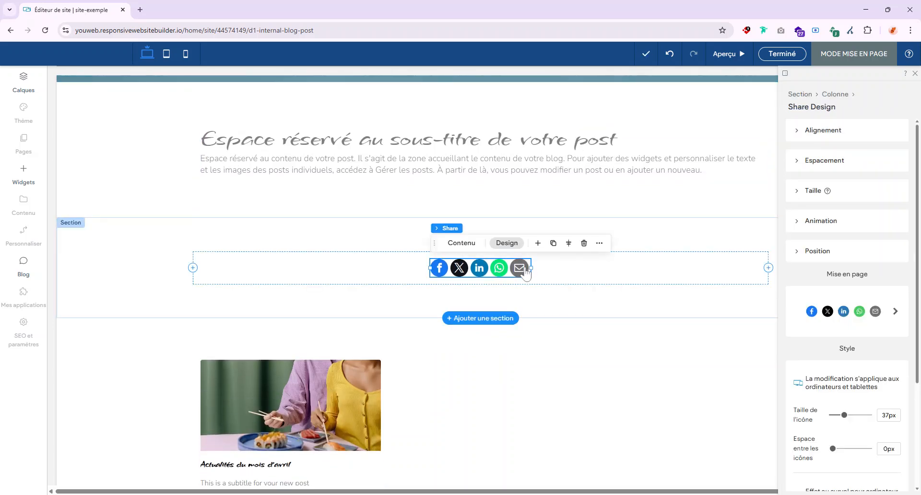
pyautogui.click(568, 274)
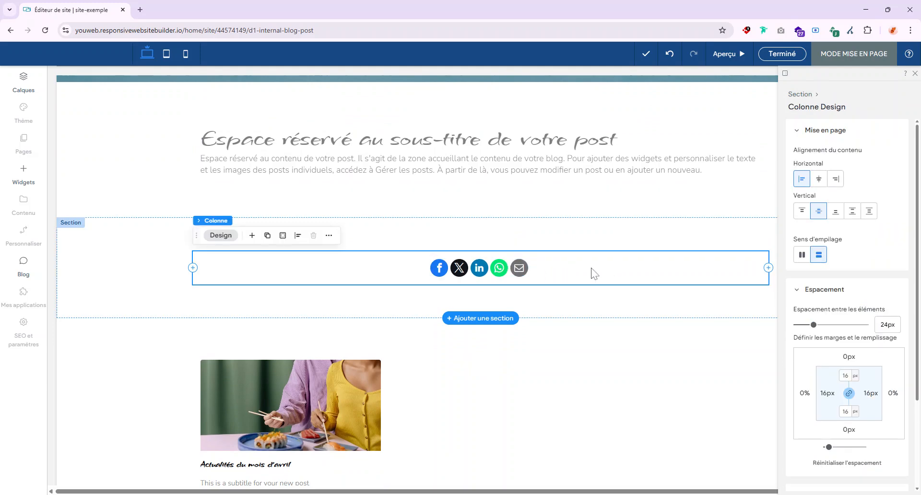
pyautogui.click(127, 236)
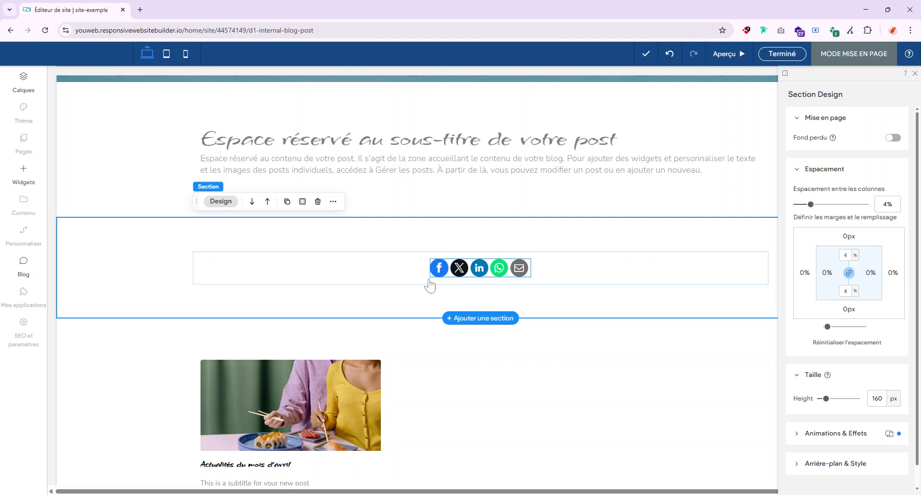
pyautogui.click(387, 283)
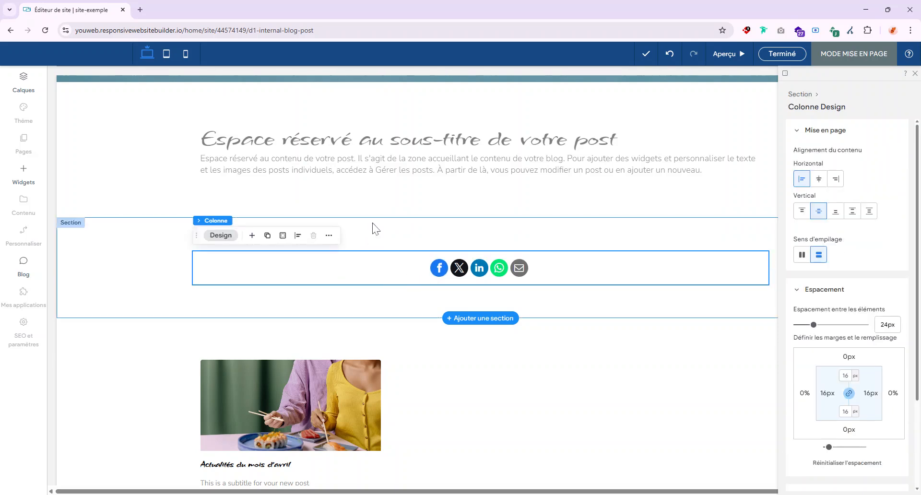
pyautogui.click(438, 272)
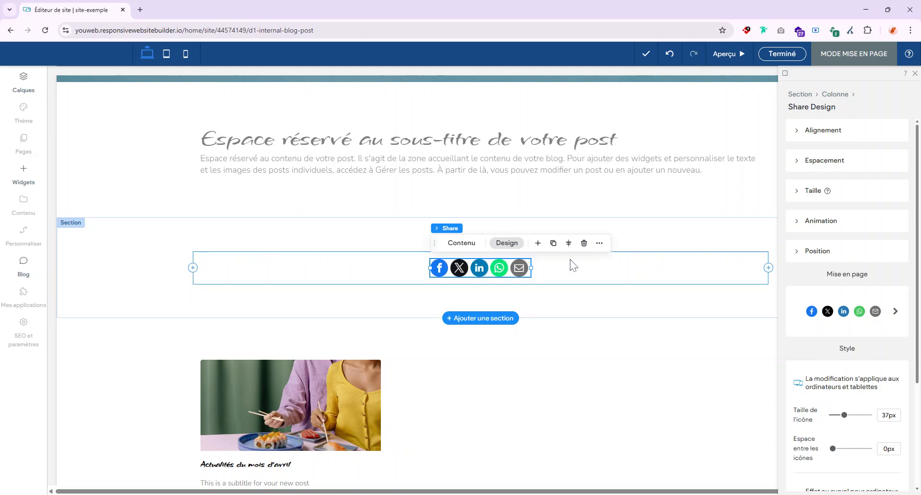
pyautogui.moveTo(479, 233)
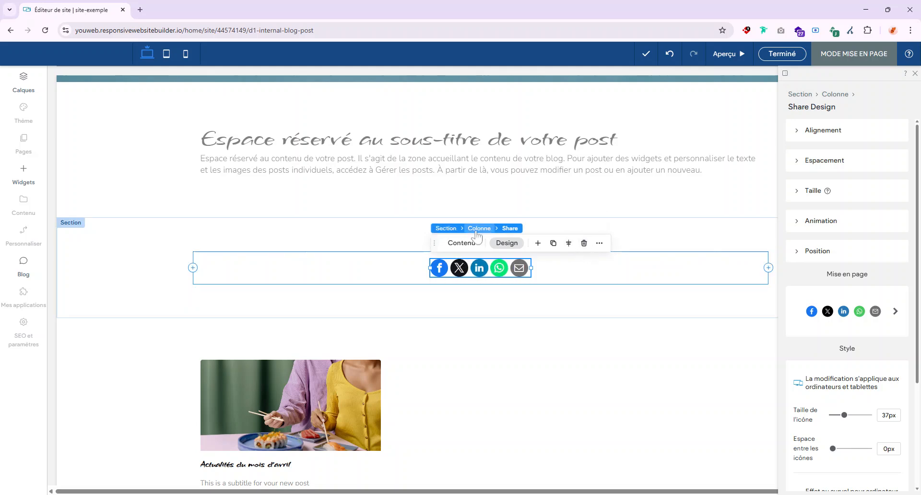
pyautogui.click(479, 229)
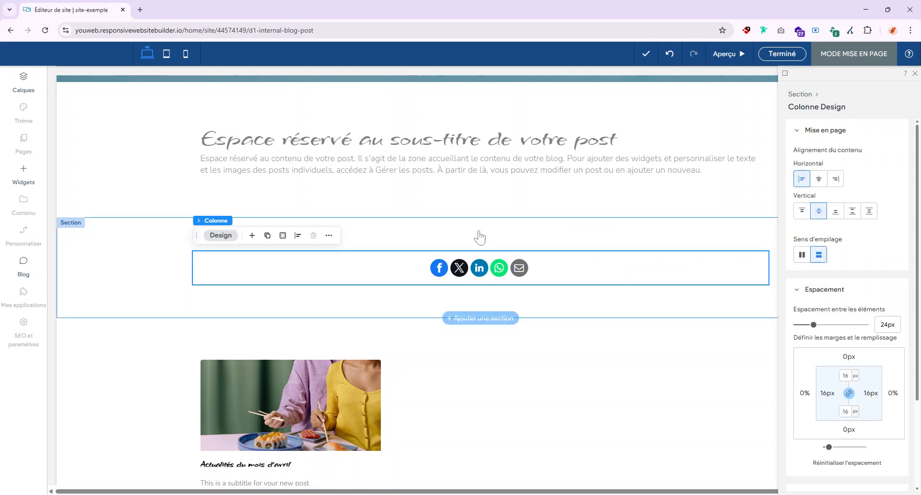
pyautogui.click(153, 285)
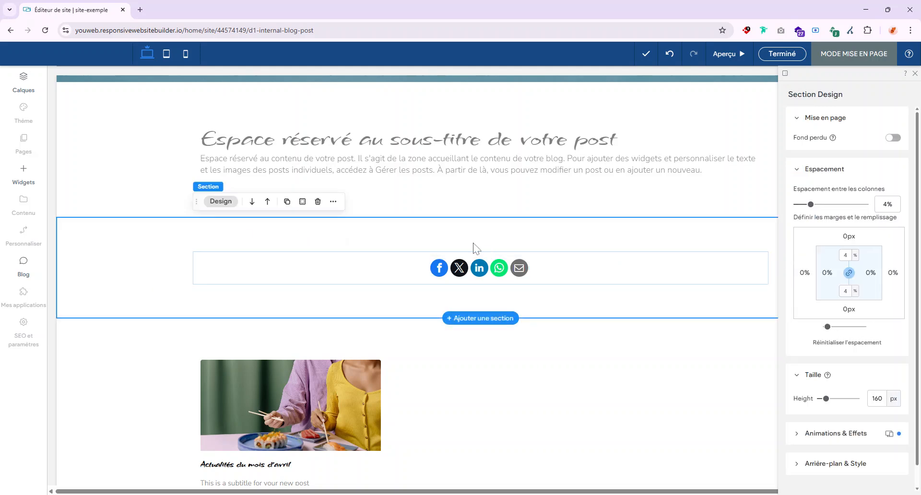
pyautogui.click(317, 202)
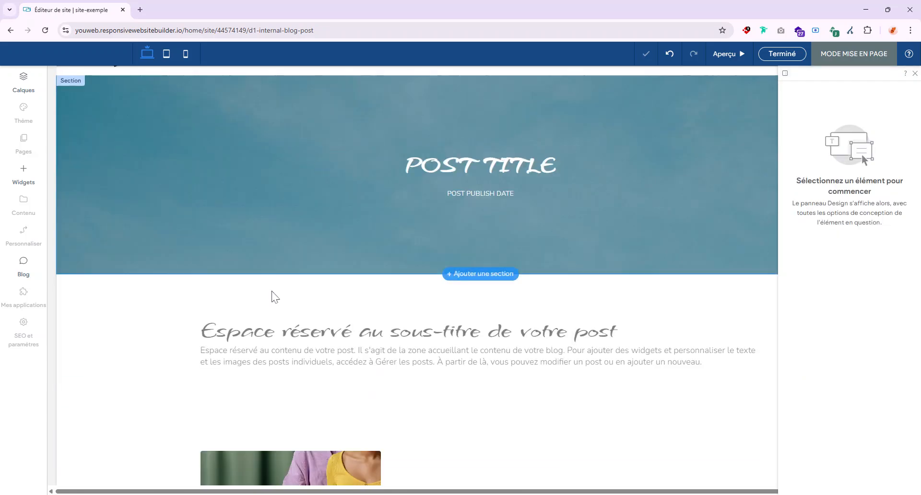
# - Examine the section listing all posts beneath the post content, along with its surrounding layout
pyautogui.scroll(-2, 608, 237)
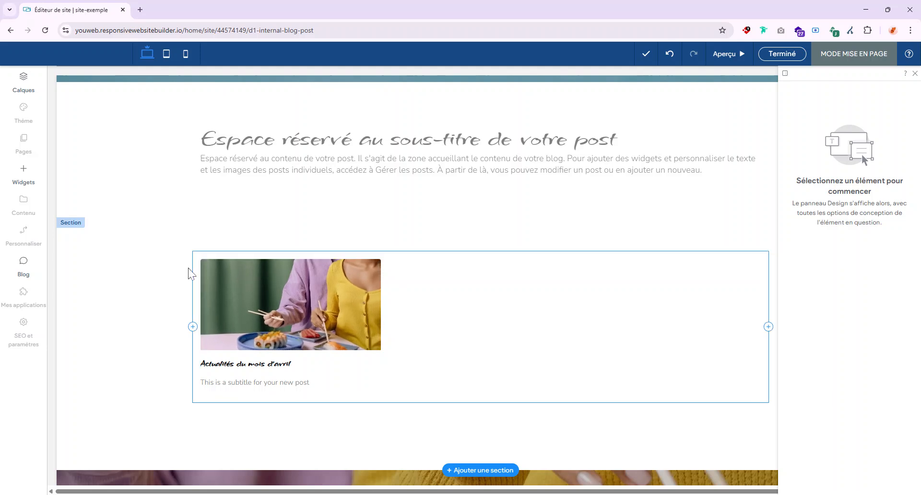
pyautogui.click(159, 324)
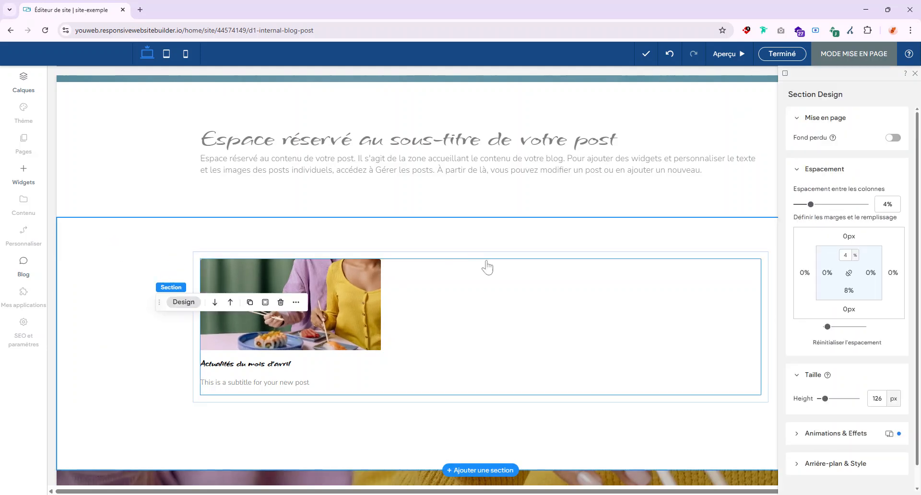
pyautogui.click(451, 321)
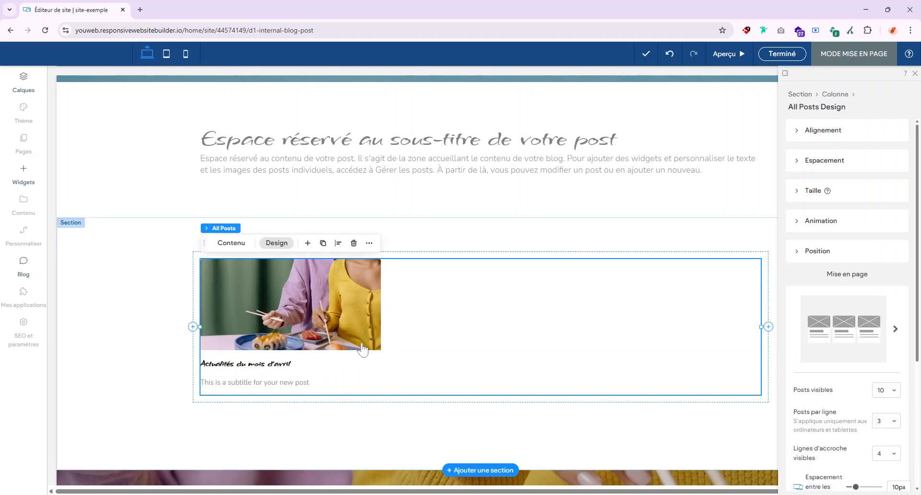
pyautogui.scroll(-2, 335, 343)
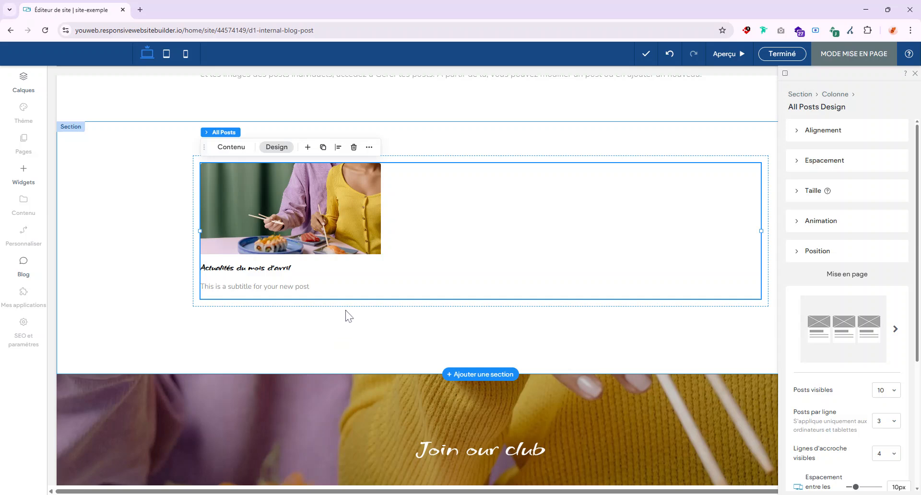
pyautogui.scroll(1, 349, 315)
pyautogui.scroll(3, 437, 309)
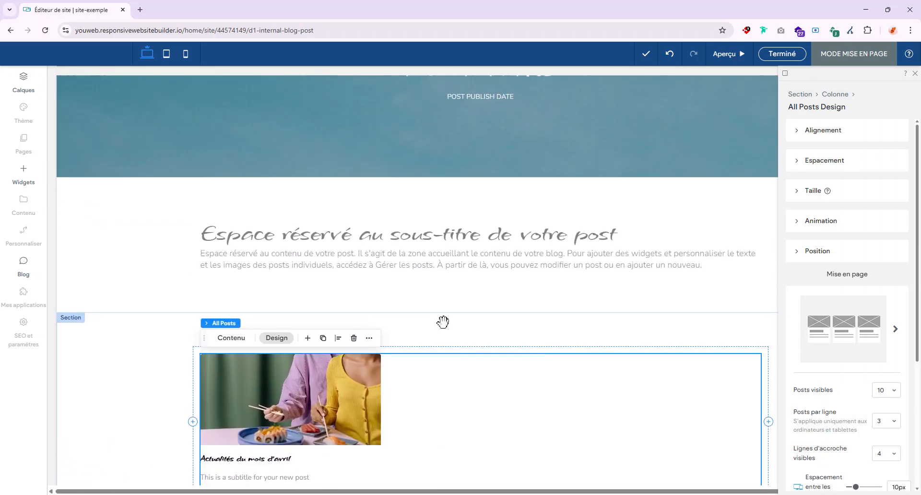
pyautogui.scroll(-2, 399, 273)
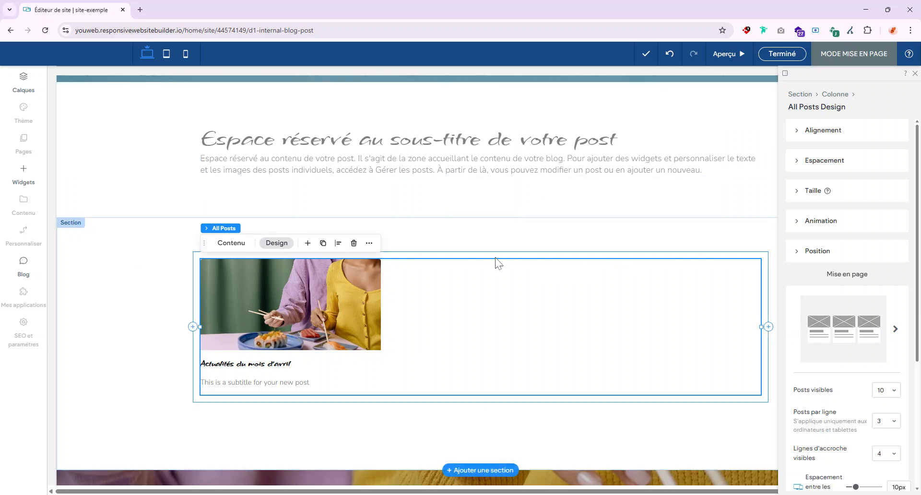
pyautogui.scroll(4, 496, 262)
pyautogui.click(783, 56)
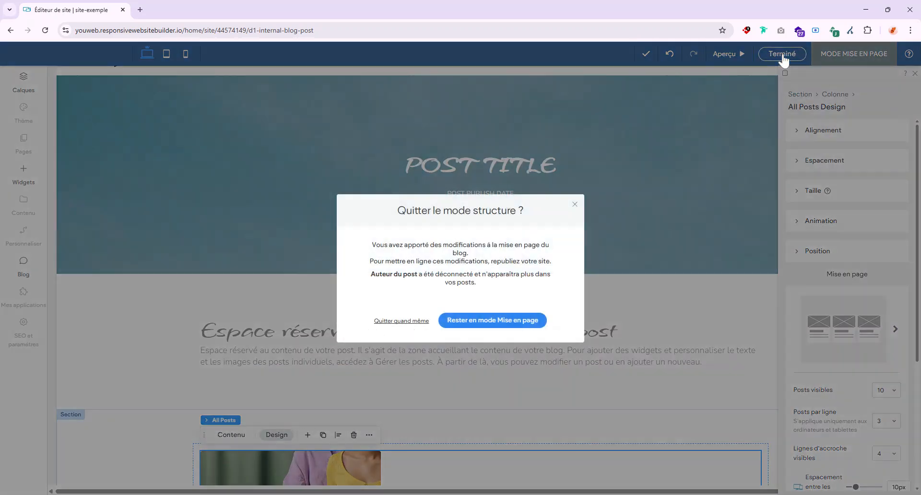
pyautogui.click(532, 319)
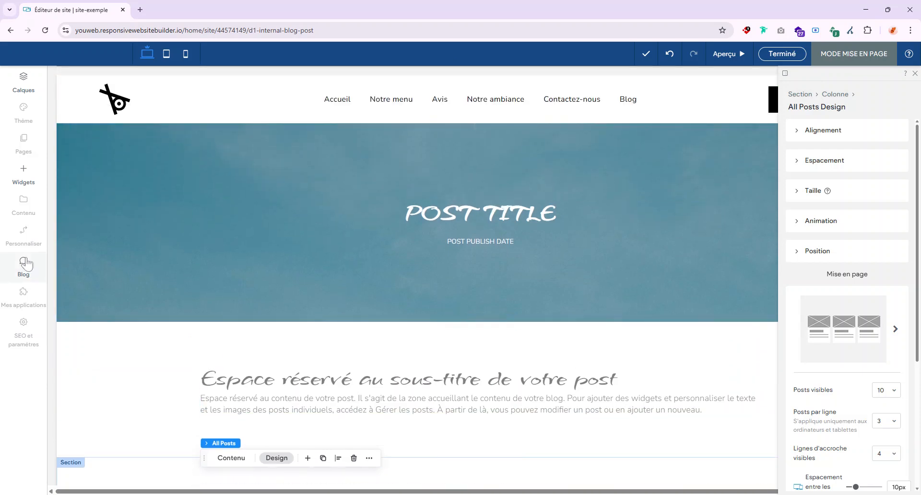
# - Open the blog management and look at the form for creating a new post
pyautogui.click(25, 263)
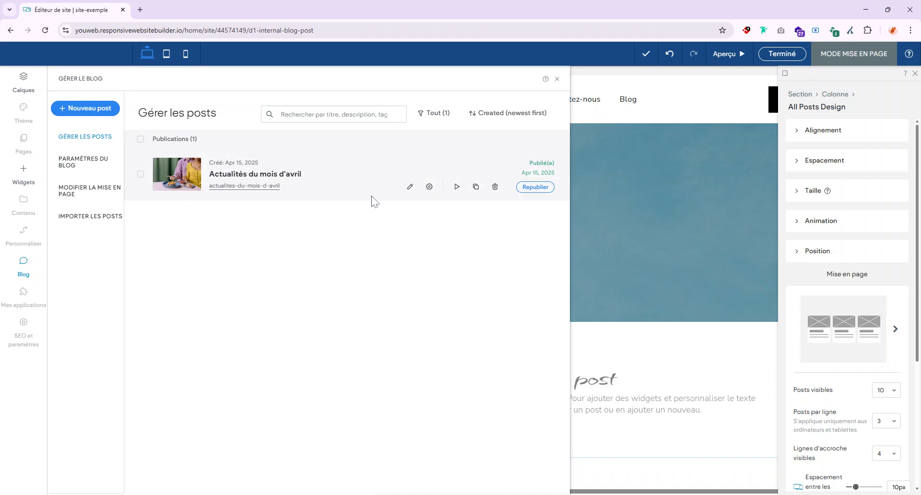
pyautogui.click(83, 108)
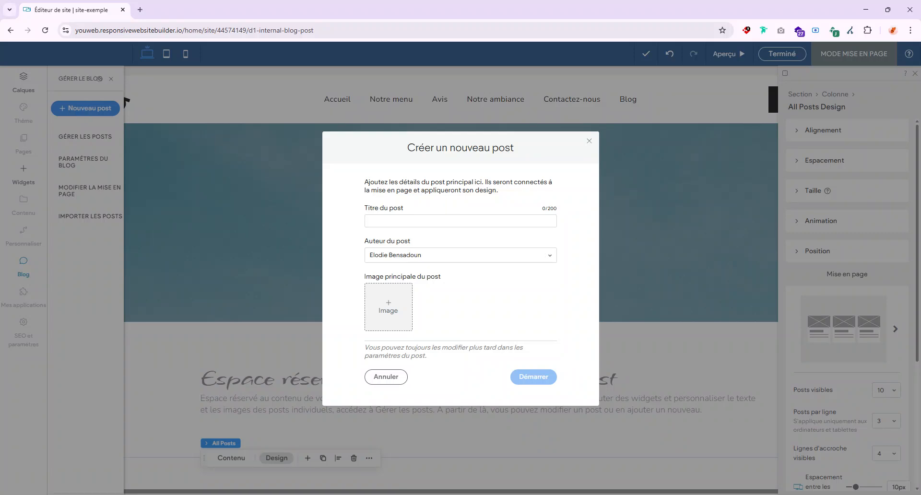
pyautogui.click(695, 207)
pyautogui.click(589, 136)
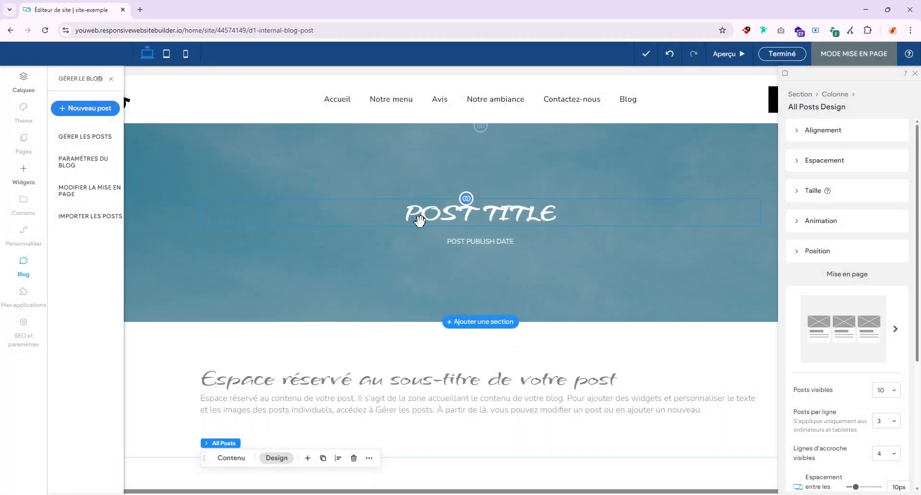
pyautogui.click(112, 111)
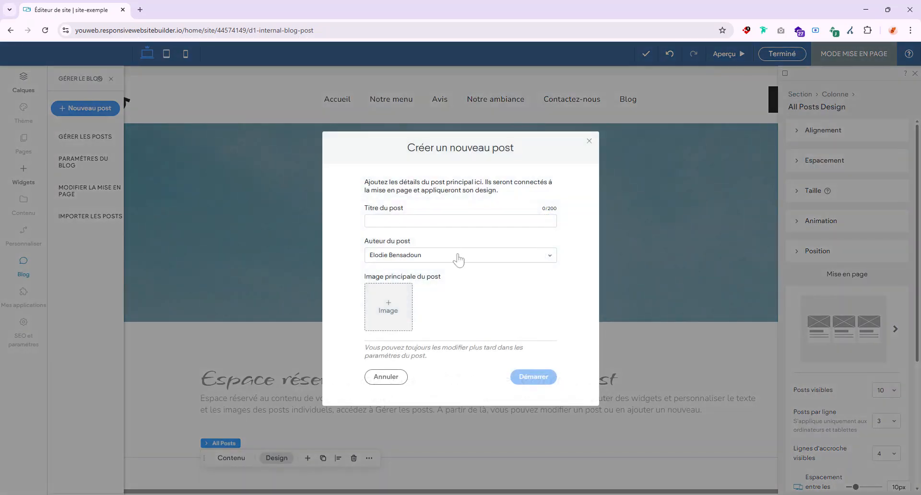
pyautogui.click(458, 257)
pyautogui.click(386, 271)
pyautogui.click(387, 316)
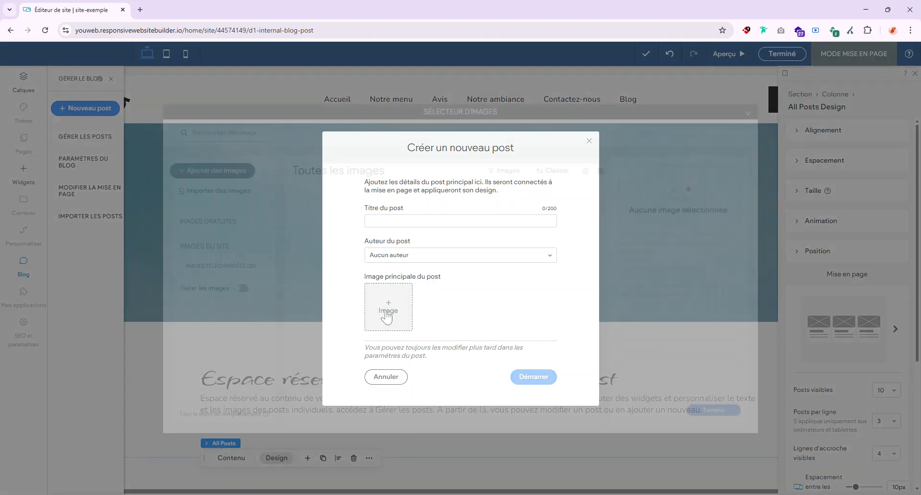
pyautogui.click(463, 237)
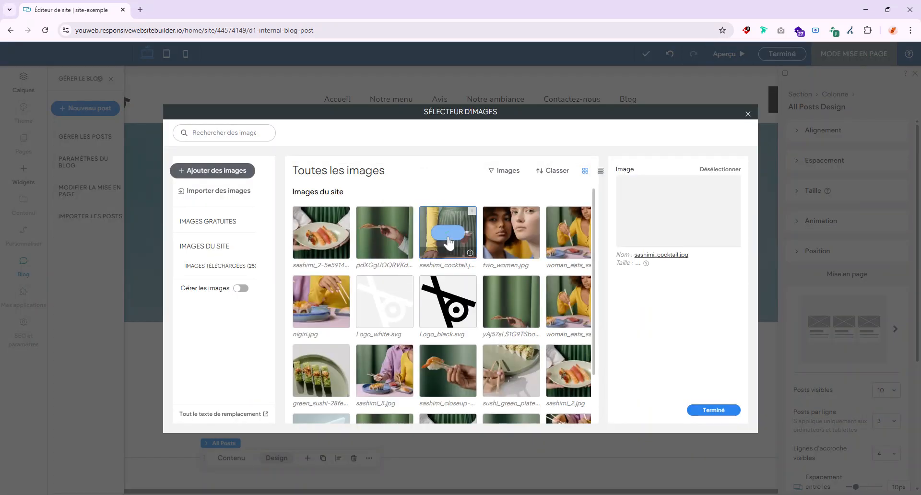
pyautogui.click(713, 410)
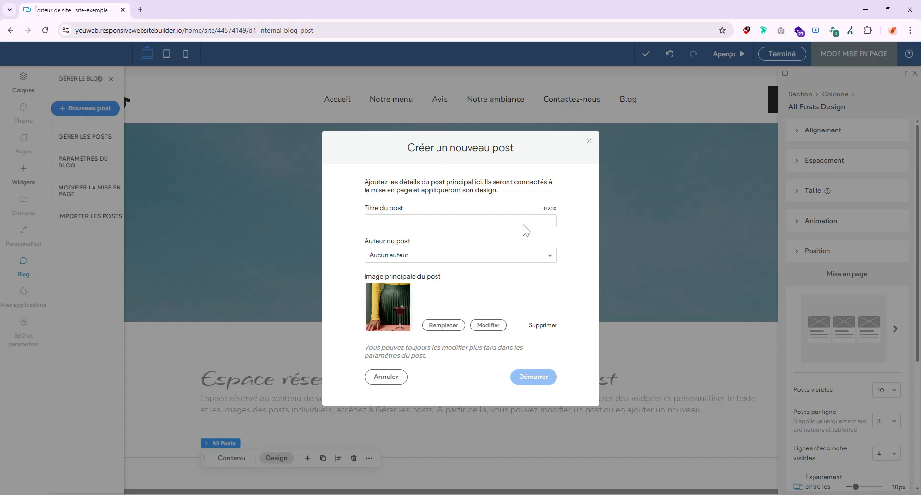
pyautogui.click(588, 142)
pyautogui.scroll(-6, 527, 239)
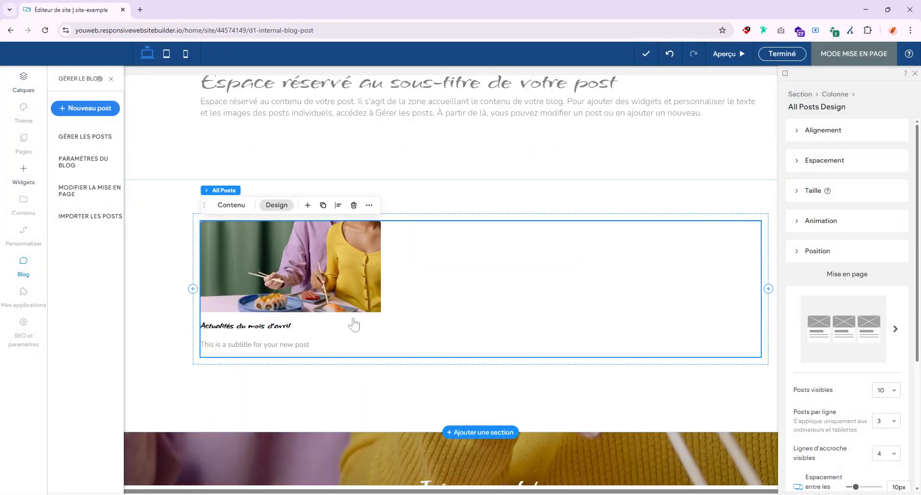
pyautogui.scroll(6, 299, 223)
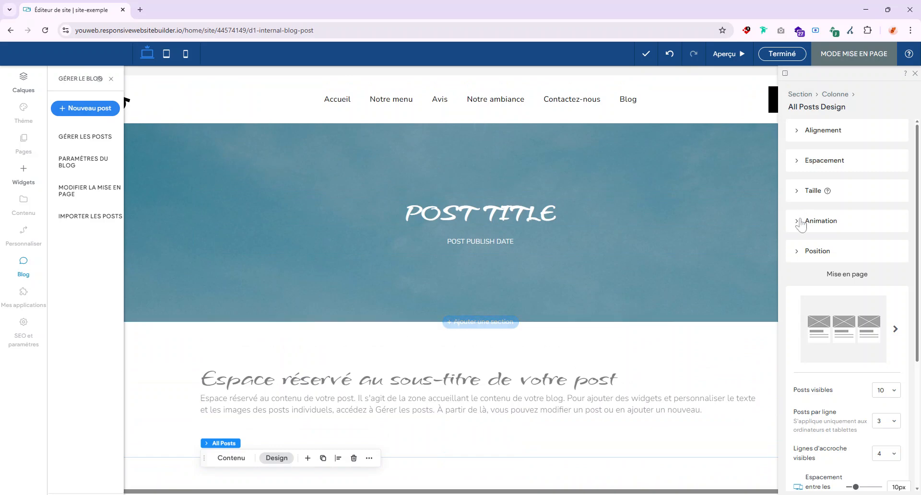
pyautogui.scroll(-6, 606, 234)
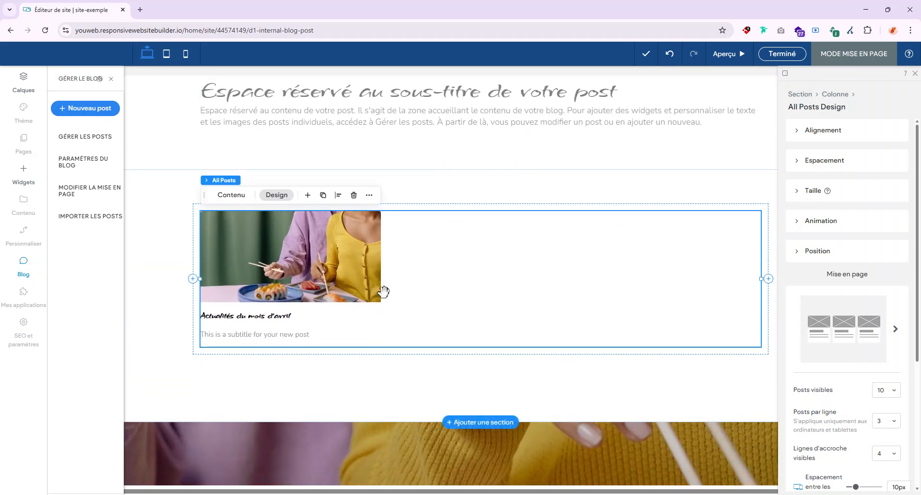
pyautogui.scroll(-1, 575, 295)
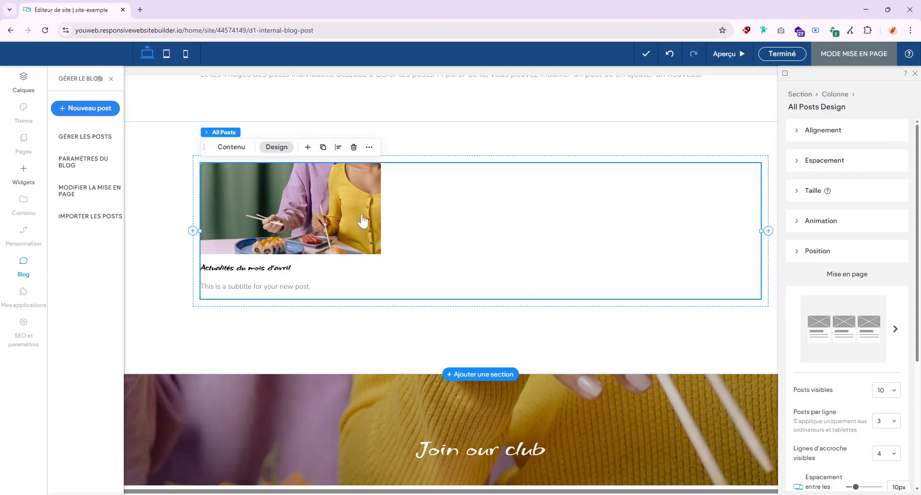
pyautogui.scroll(6, 316, 225)
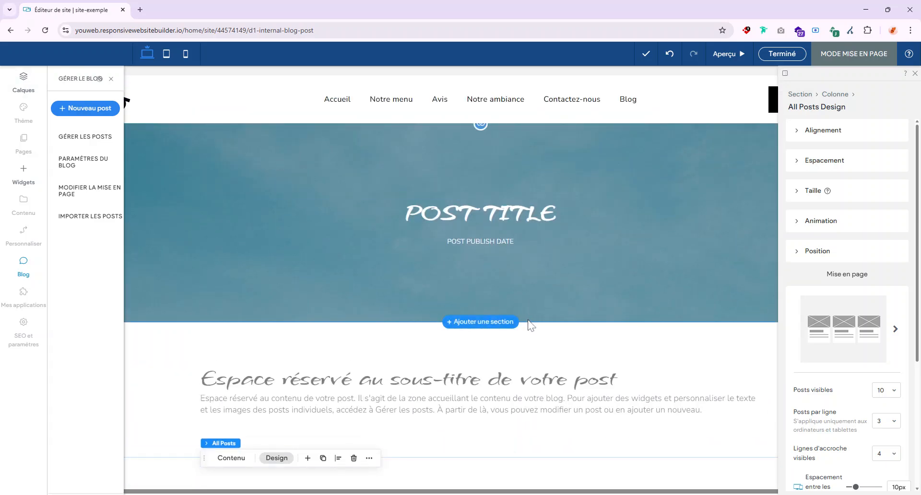
pyautogui.scroll(-1, 477, 324)
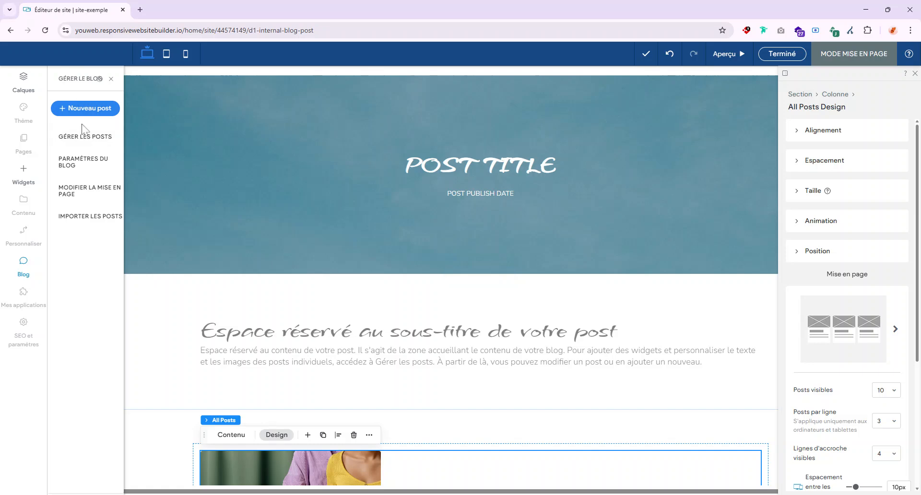
# - Create a new blog post titled "Actualités du mois mai", choosing the named author and leaving the main image empty
pyautogui.click(84, 109)
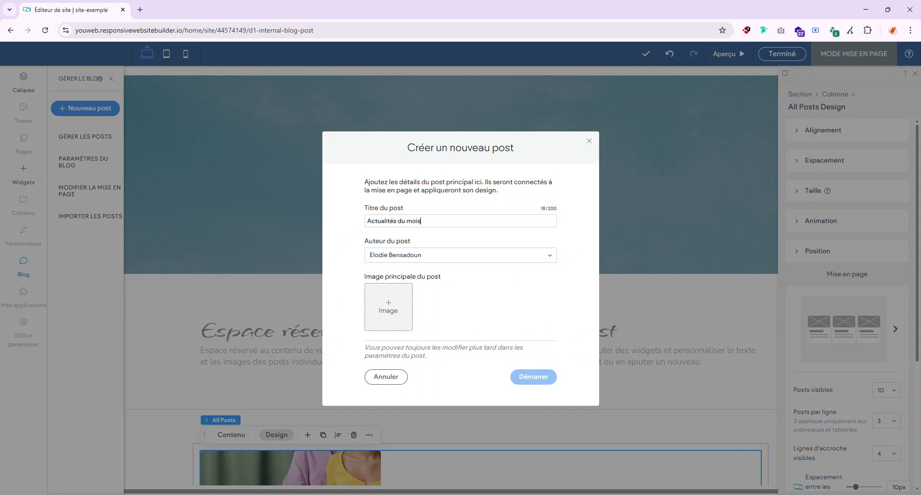
pyautogui.click(421, 255)
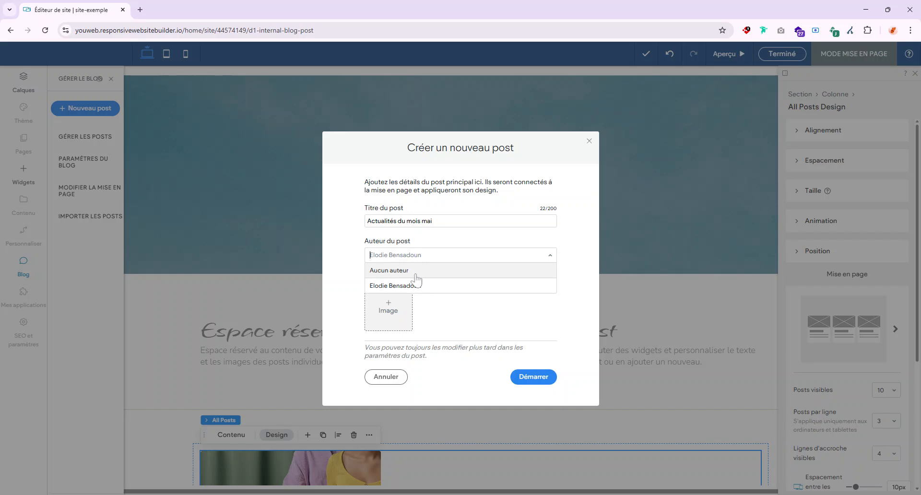
pyautogui.click(418, 282)
pyautogui.click(545, 378)
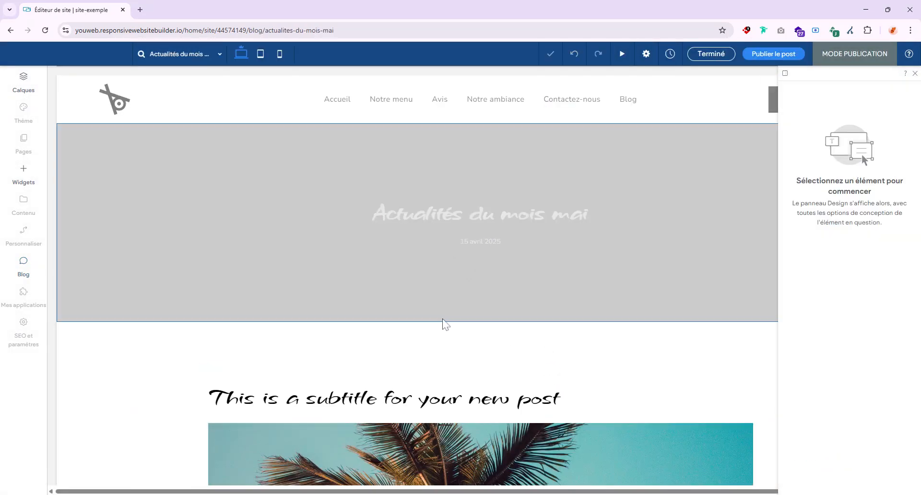
# - Set the background image of the post's title section to sashimi_2.jpg from the site's images
pyautogui.doubleClick(156, 298)
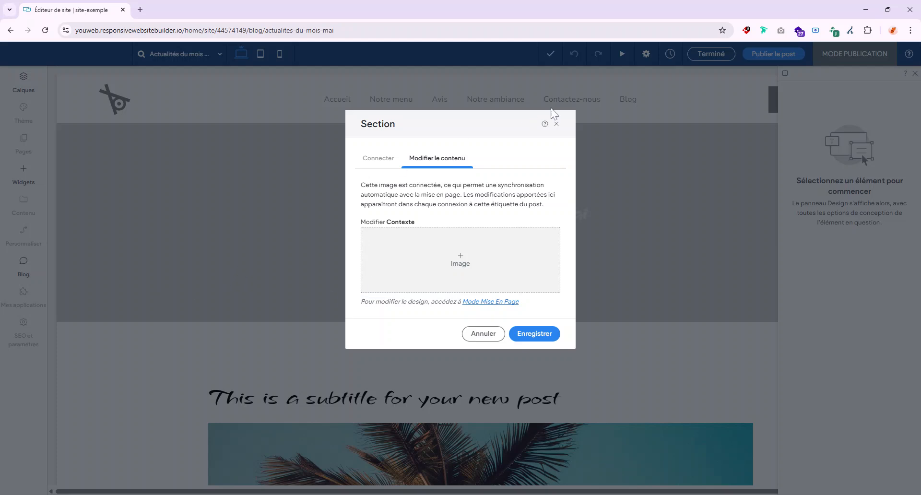
pyautogui.click(459, 268)
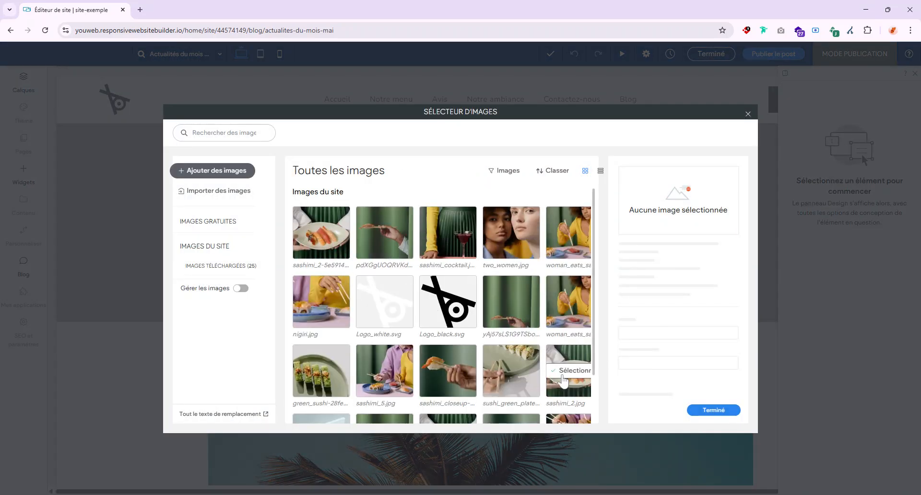
pyautogui.click(567, 372)
pyautogui.click(705, 410)
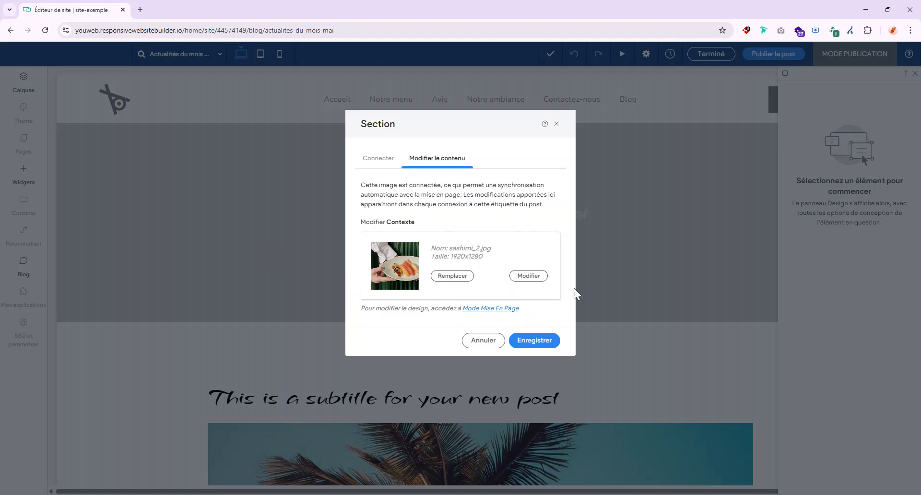
pyautogui.click(535, 341)
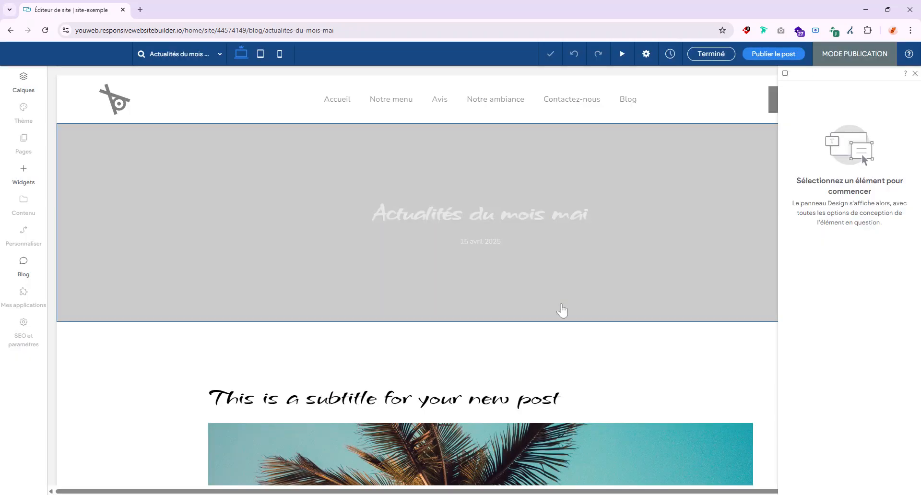
# - Examine the new post's header image and its editable content: the subtitle, the palm tree image and the body text
pyautogui.scroll(-8, 299, 164)
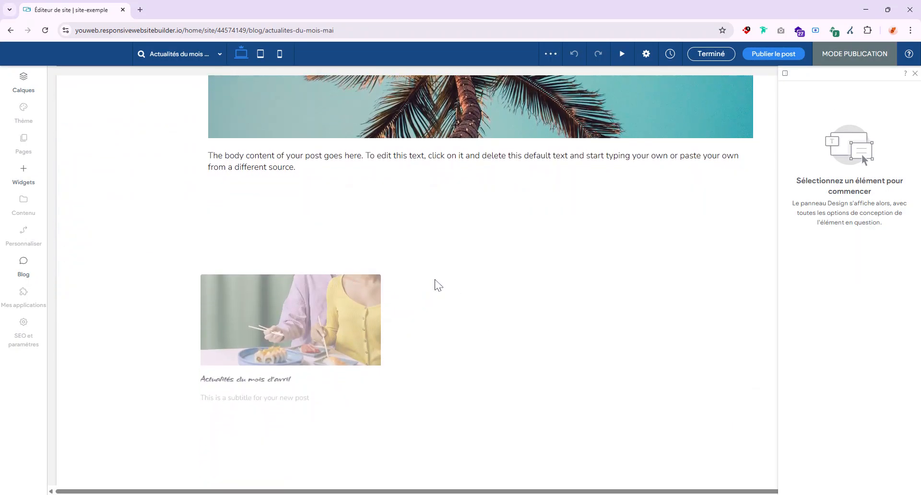
pyautogui.scroll(8, 481, 329)
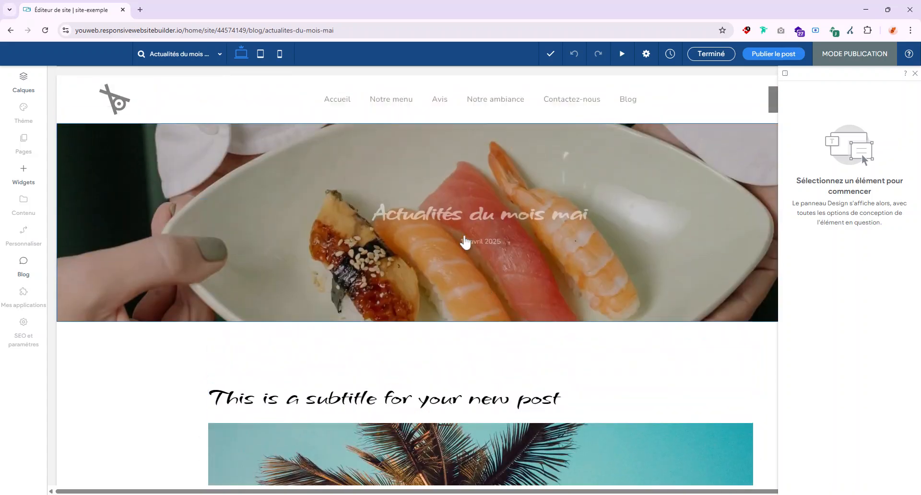
pyautogui.scroll(-2, 348, 235)
pyautogui.scroll(-1, 346, 235)
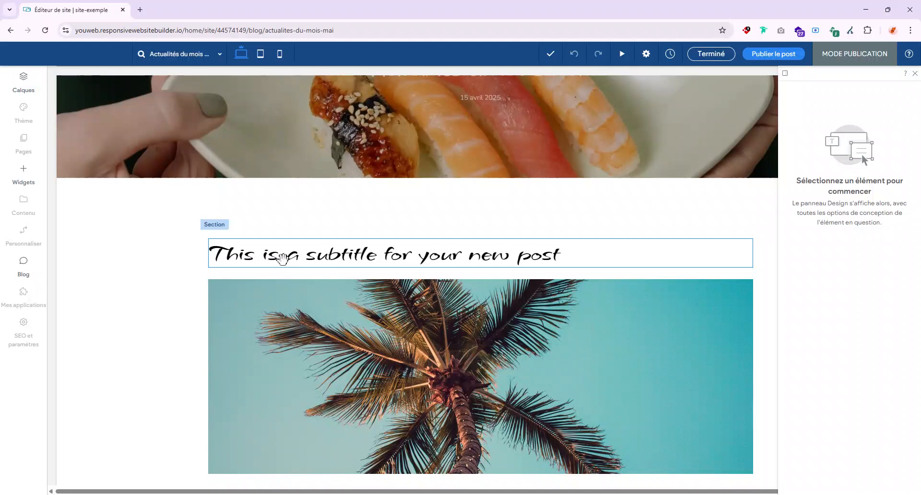
pyautogui.click(281, 261)
pyautogui.scroll(-2, 398, 216)
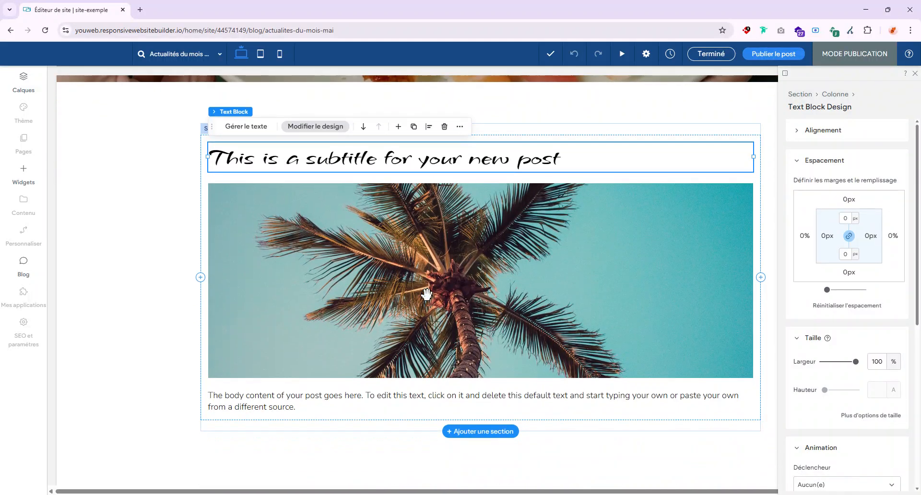
pyautogui.click(431, 272)
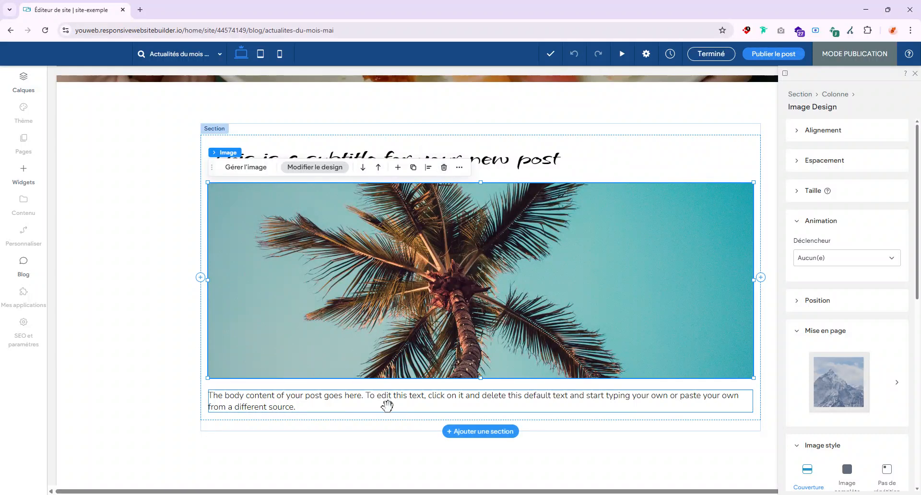
pyautogui.scroll(-1, 240, 398)
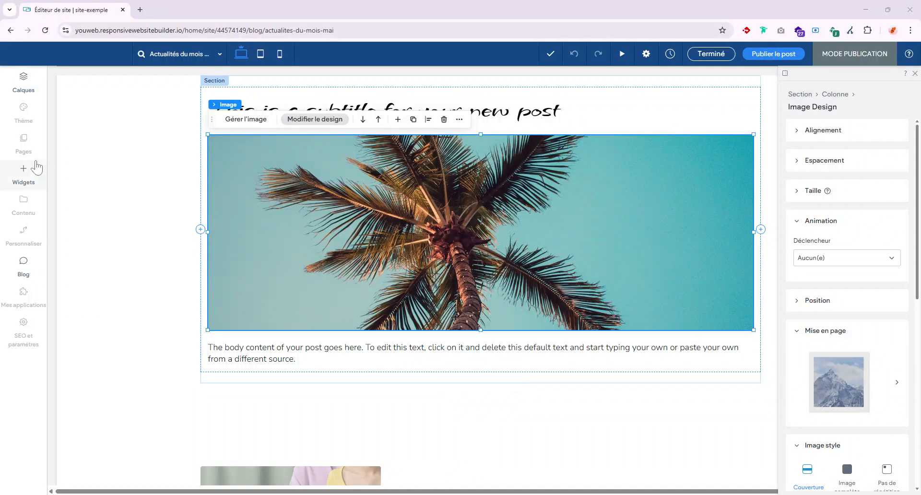
pyautogui.scroll(3, 319, 242)
pyautogui.scroll(-1, 380, 244)
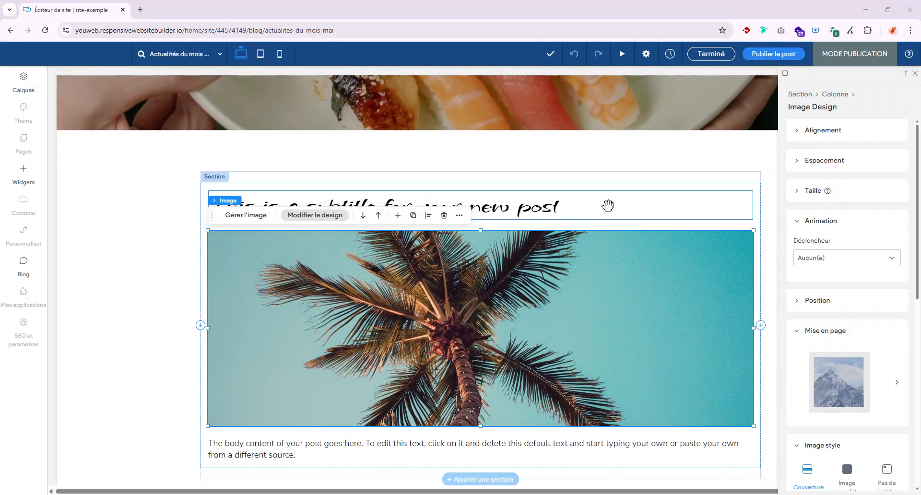
# - Try adding an empty second column beside the post content, and delete that column
pyautogui.click(761, 325)
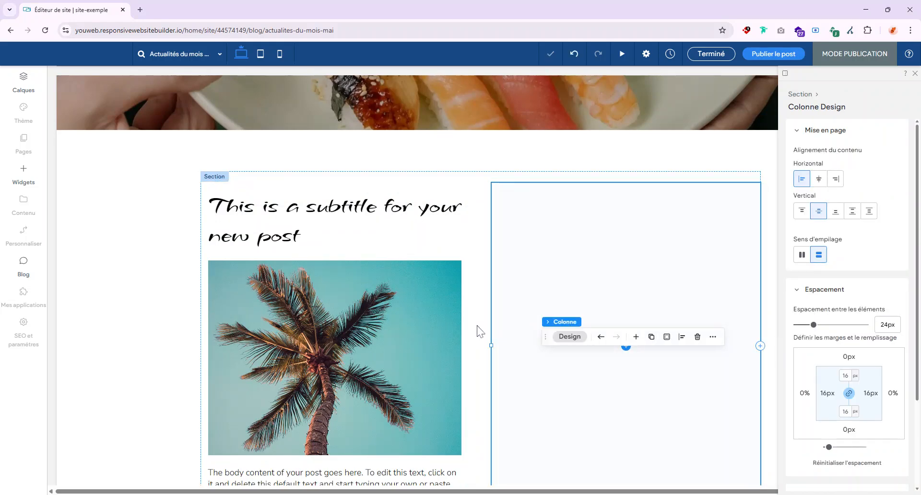
pyautogui.scroll(-1, 434, 264)
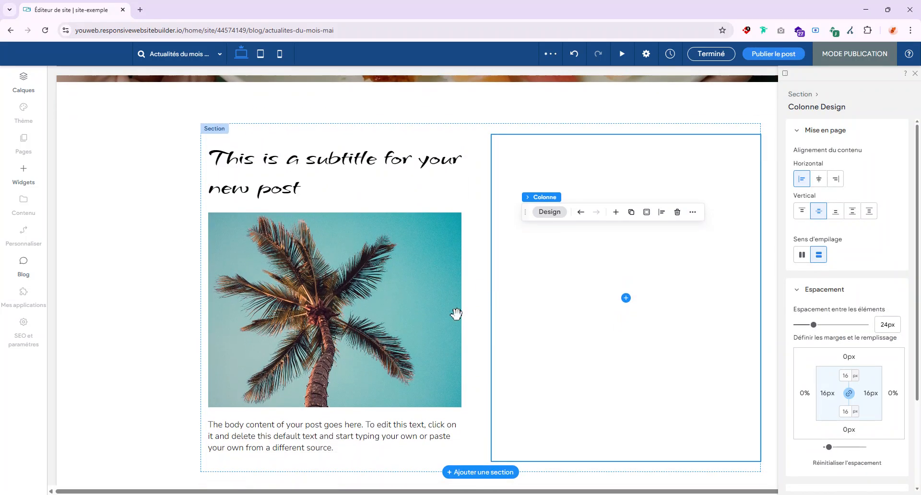
pyautogui.click(677, 213)
# - Review the post from its title section through the content section to the list of other posts
pyautogui.scroll(-2, 370, 318)
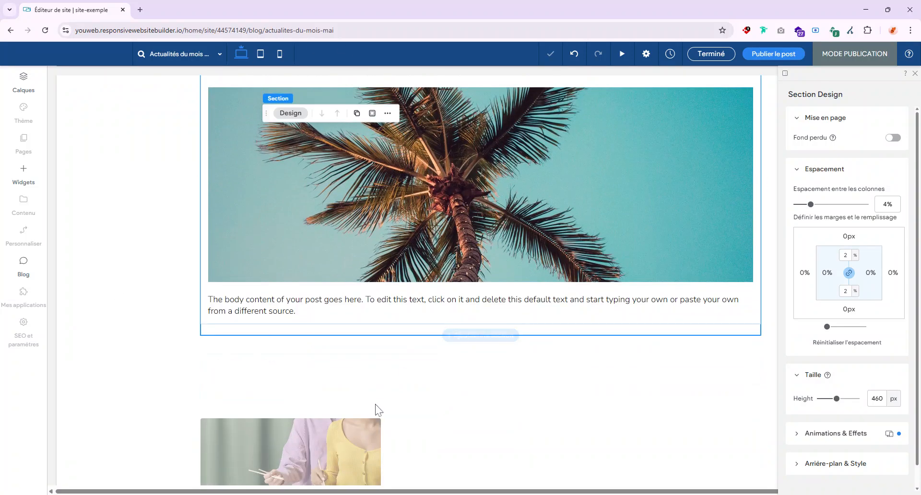
pyautogui.scroll(-2, 377, 410)
pyautogui.scroll(9, 336, 414)
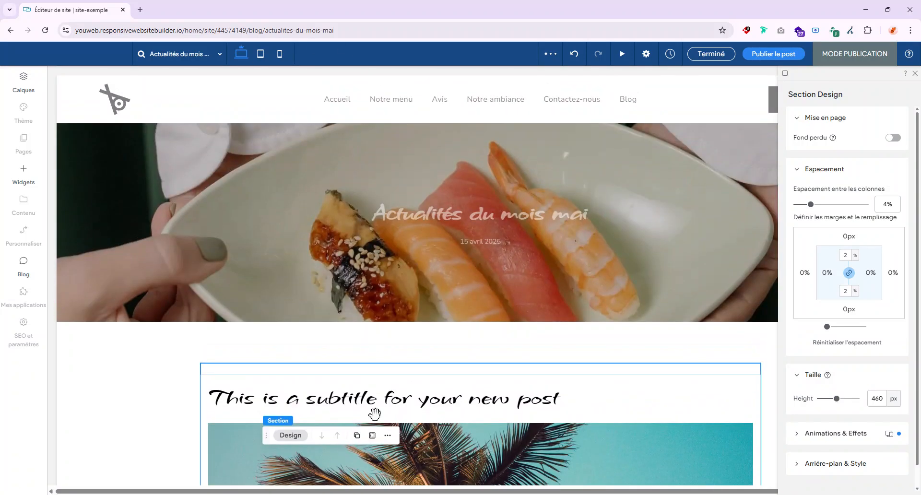
pyautogui.scroll(-3, 487, 261)
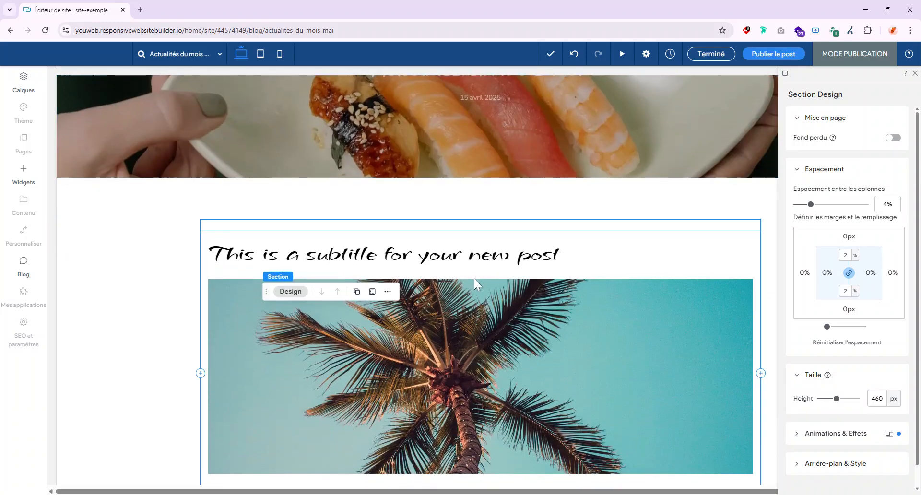
pyautogui.scroll(-2, 56, 281)
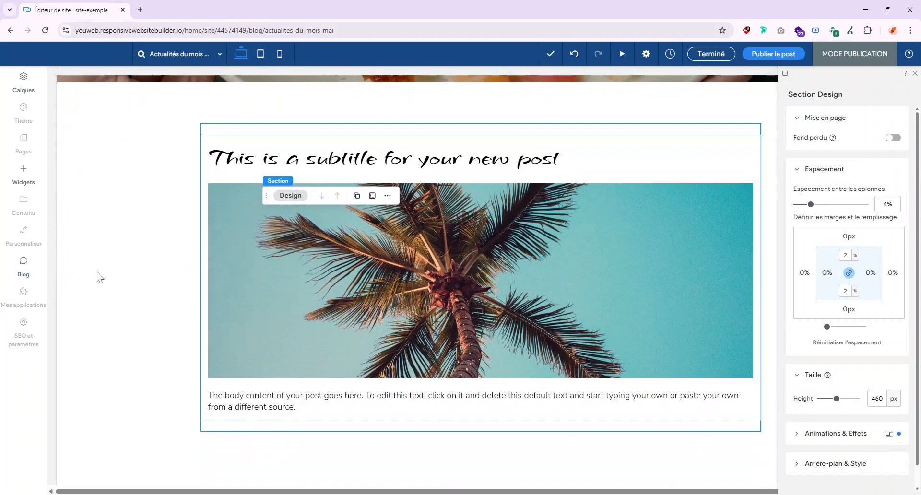
pyautogui.scroll(2, 82, 331)
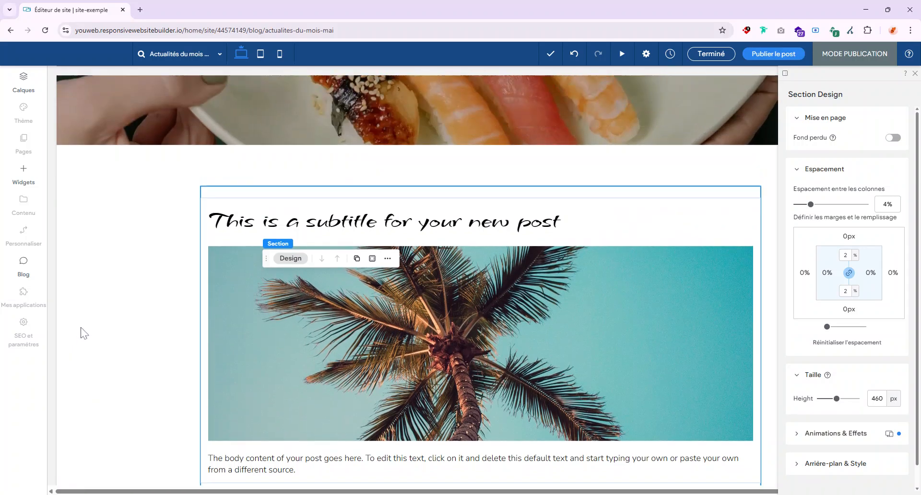
pyautogui.scroll(-4, 93, 318)
pyautogui.scroll(2, 124, 192)
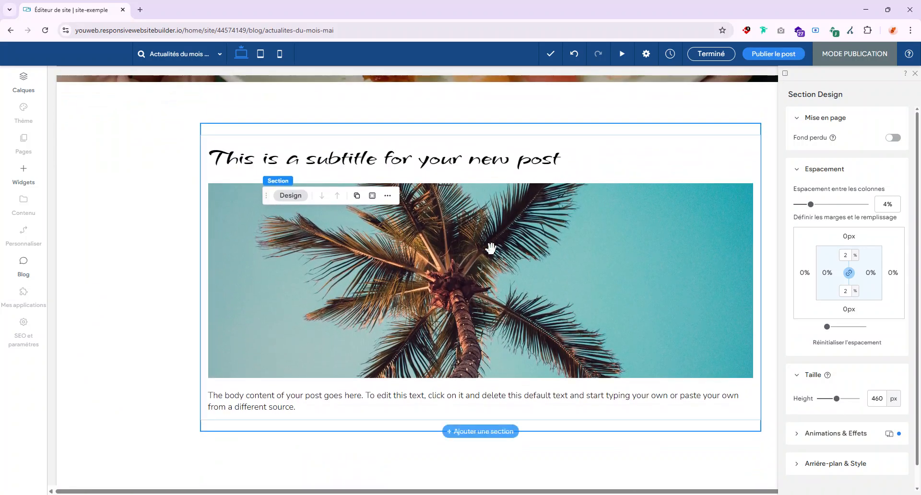
# - Look through the widgets available for the post, including the layout, basic, media and business groups
pyautogui.click(23, 174)
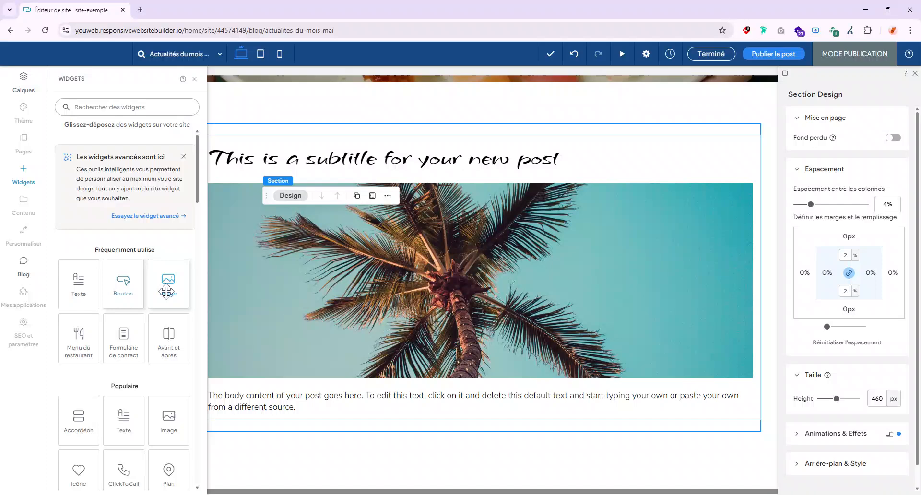
pyautogui.scroll(-2, 150, 357)
pyautogui.scroll(-10, 150, 357)
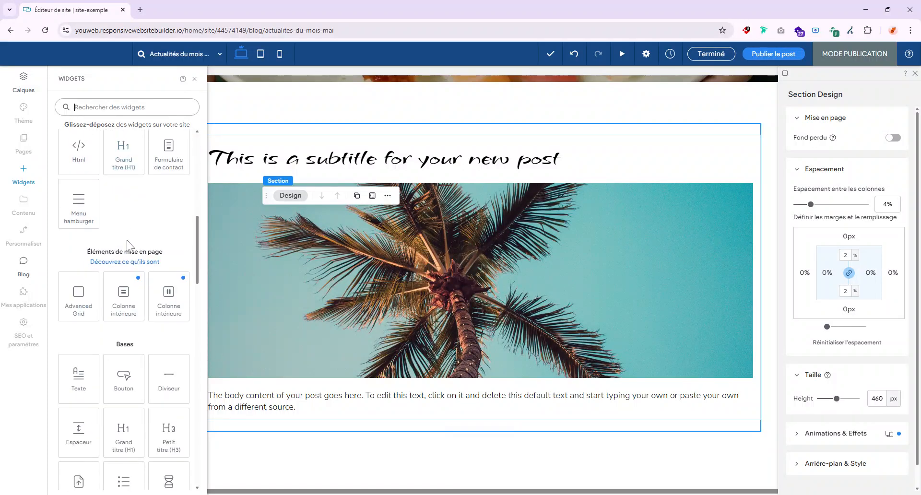
pyautogui.scroll(-12, 115, 200)
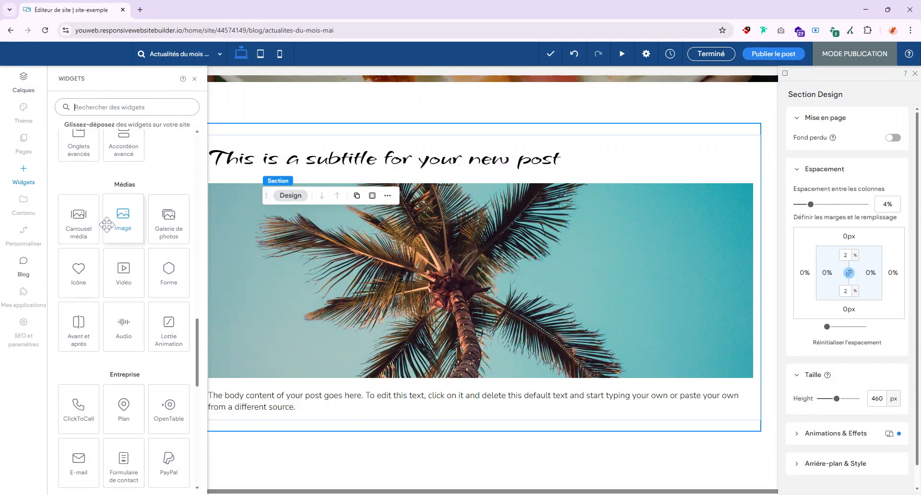
pyautogui.click(195, 80)
# - Publish the post "Actualités du mois mai" and finish editing it
pyautogui.scroll(3, 479, 237)
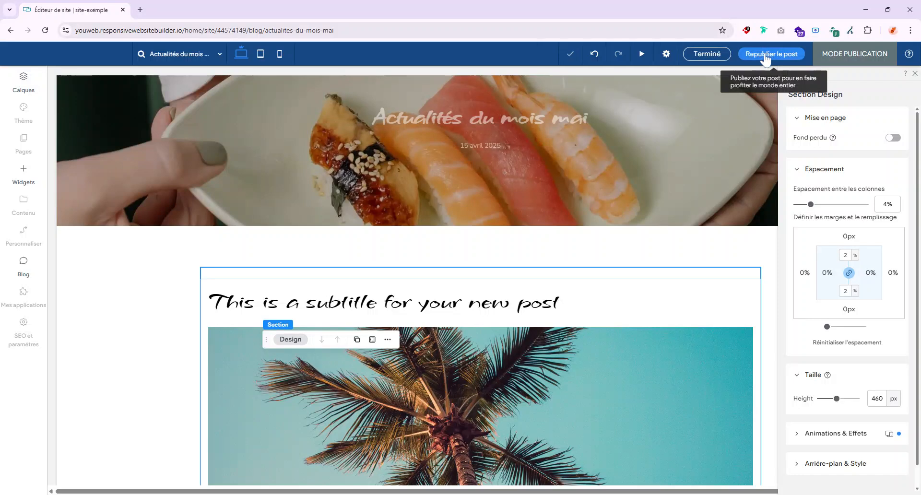
pyautogui.click(708, 55)
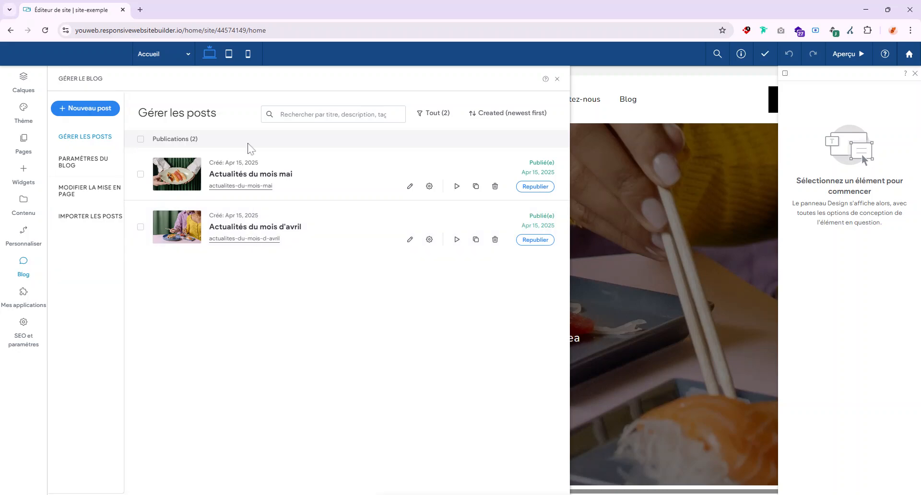
# - Leave the blog management and examine the section listing the blog posts on the home page
pyautogui.click(617, 247)
pyautogui.scroll(-10, 617, 246)
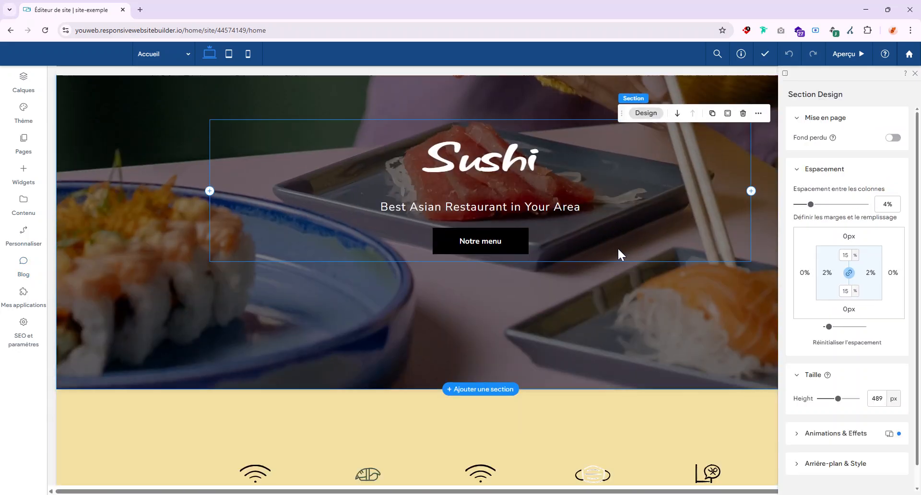
pyautogui.scroll(-15, 613, 258)
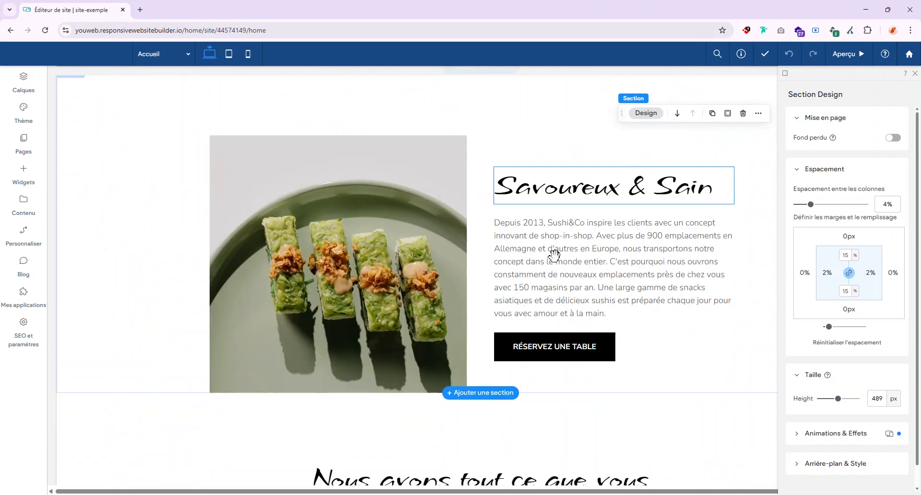
pyautogui.scroll(-3, 533, 261)
pyautogui.scroll(2, 530, 278)
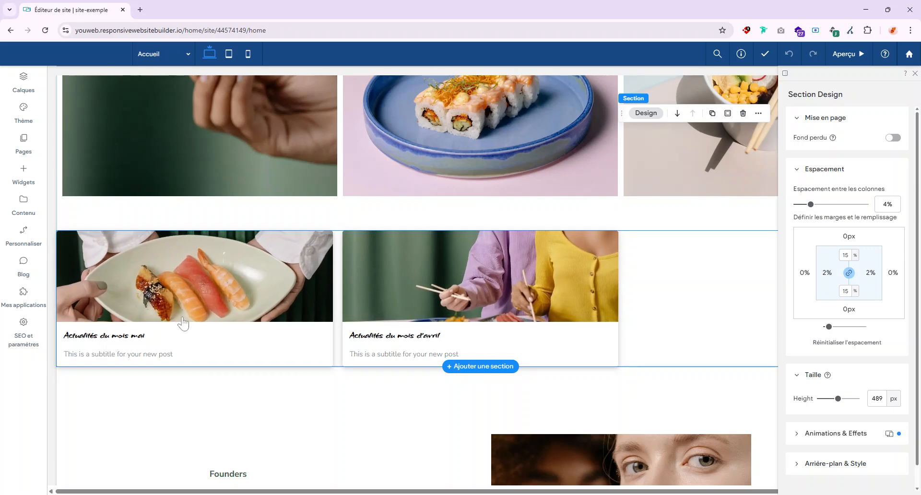
pyautogui.scroll(-15, 164, 354)
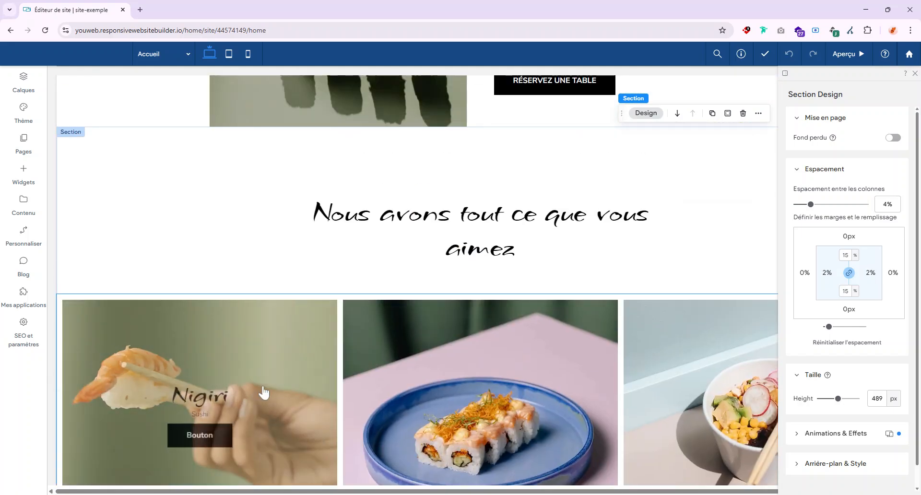
pyautogui.scroll(5, 263, 385)
pyautogui.scroll(10, 263, 395)
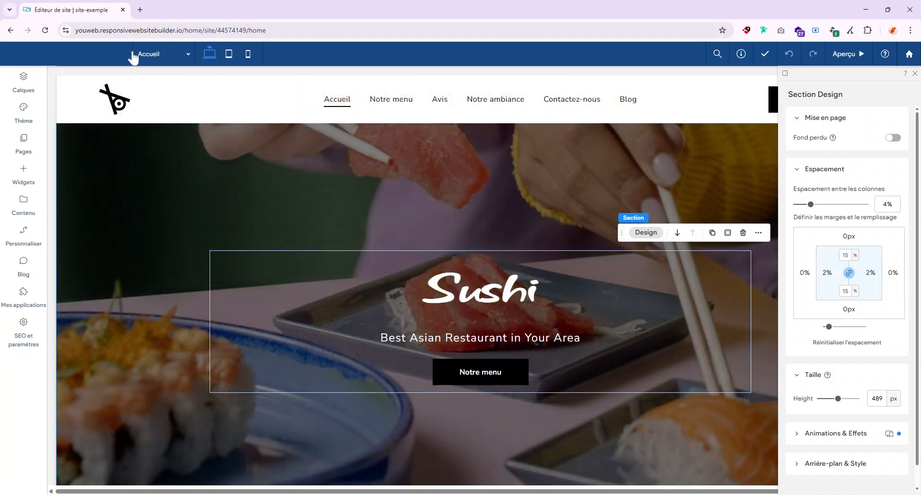
# - Open the Blog page and examine its title, search bar and list of posts
pyautogui.click(141, 54)
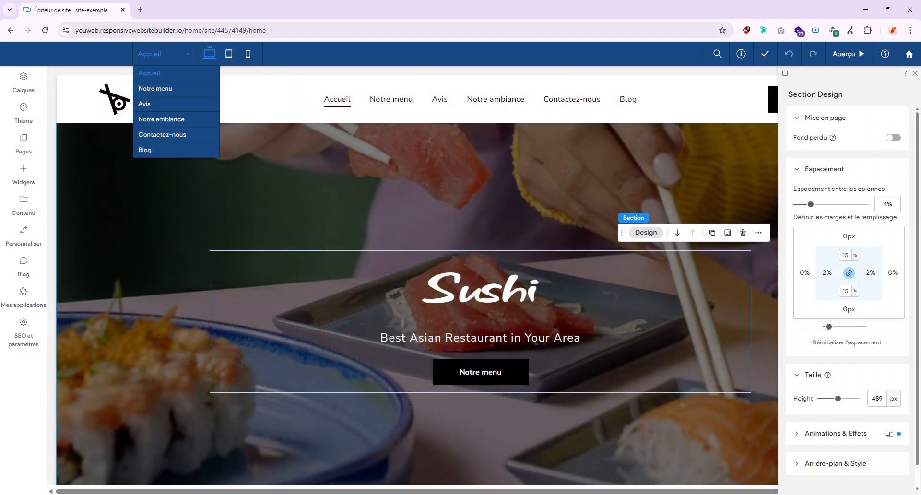
pyautogui.click(145, 150)
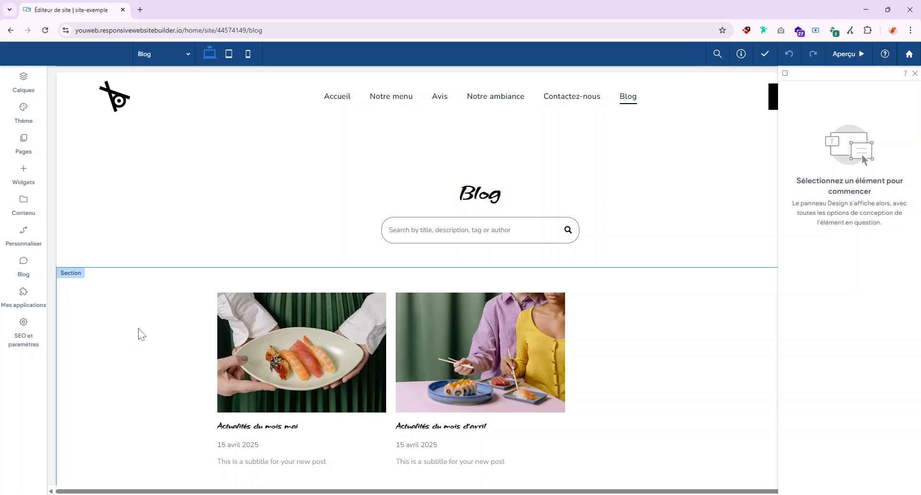
pyautogui.scroll(-6, 158, 327)
pyautogui.scroll(3, 180, 319)
pyautogui.scroll(3, 186, 324)
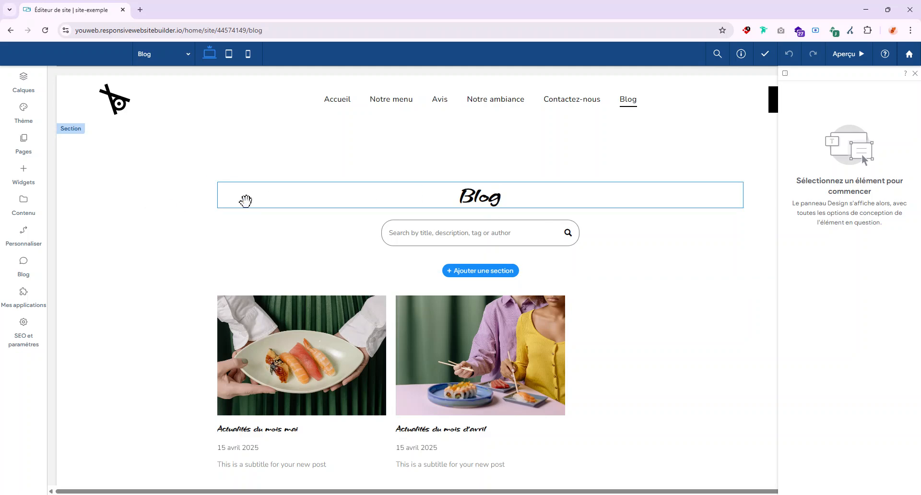
pyautogui.click(144, 216)
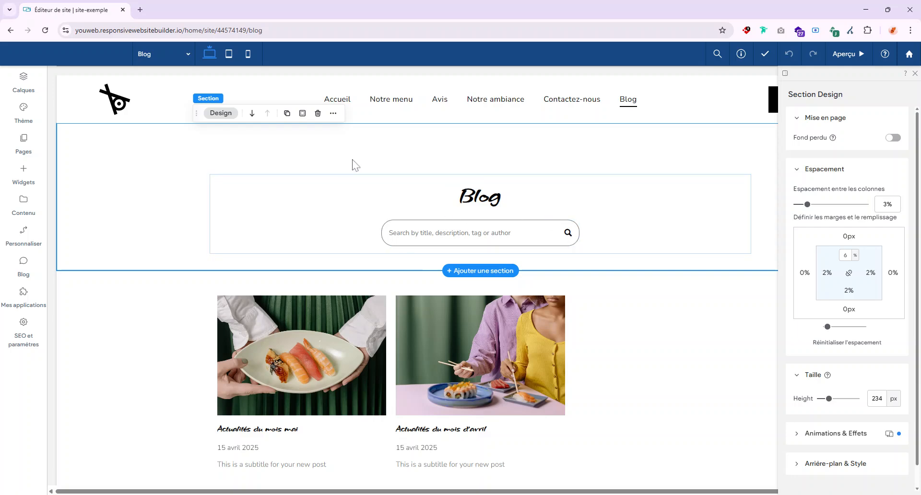
# - Add an empty column beside the post list on the Blog page
pyautogui.scroll(-1, 667, 288)
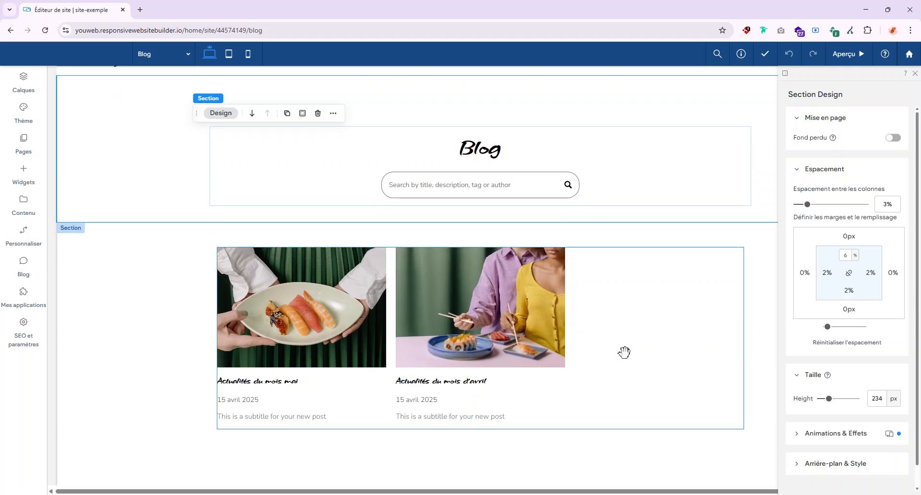
pyautogui.click(643, 354)
pyautogui.click(751, 345)
pyautogui.click(751, 338)
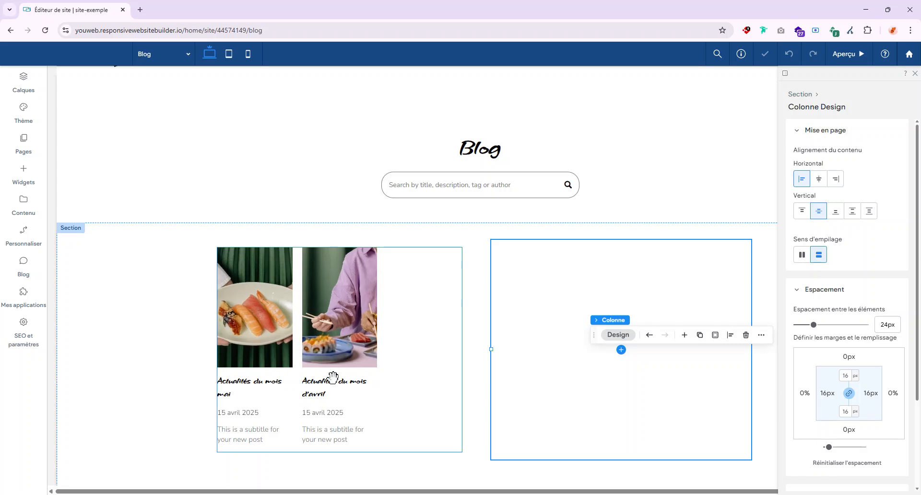
# - Switch the post list to the stacked layout with images beside the text, and remove the empty column
pyautogui.click(381, 349)
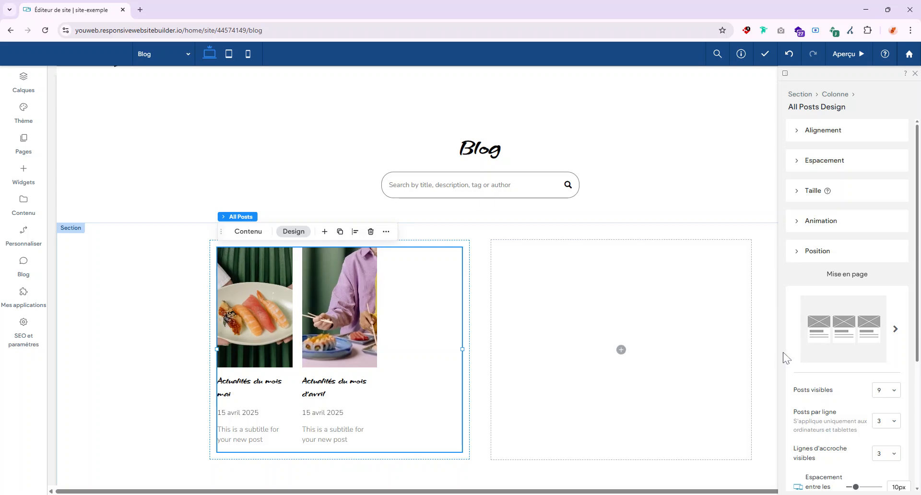
pyautogui.click(895, 329)
pyautogui.scroll(-1, 723, 246)
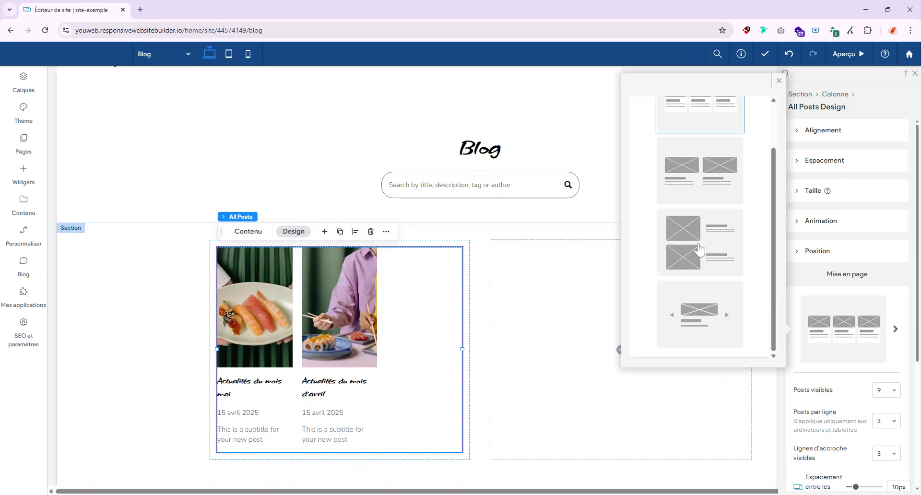
pyautogui.click(705, 249)
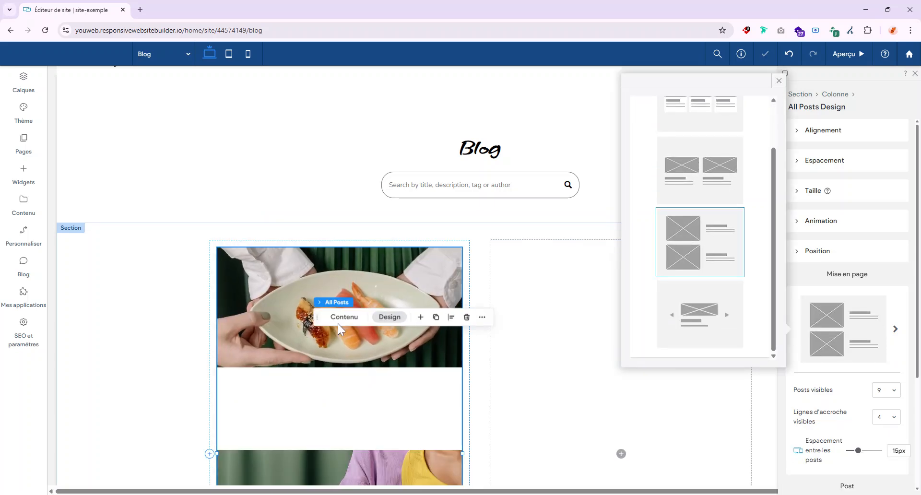
pyautogui.scroll(-4, 380, 400)
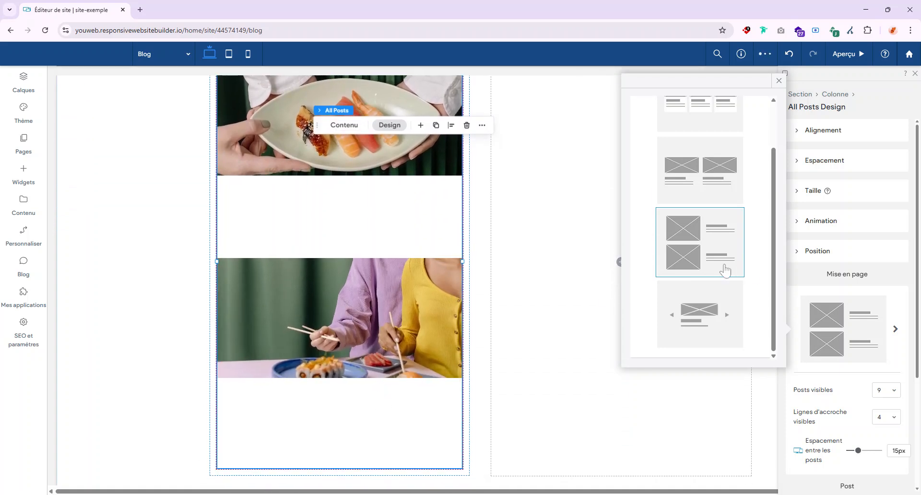
pyautogui.click(549, 265)
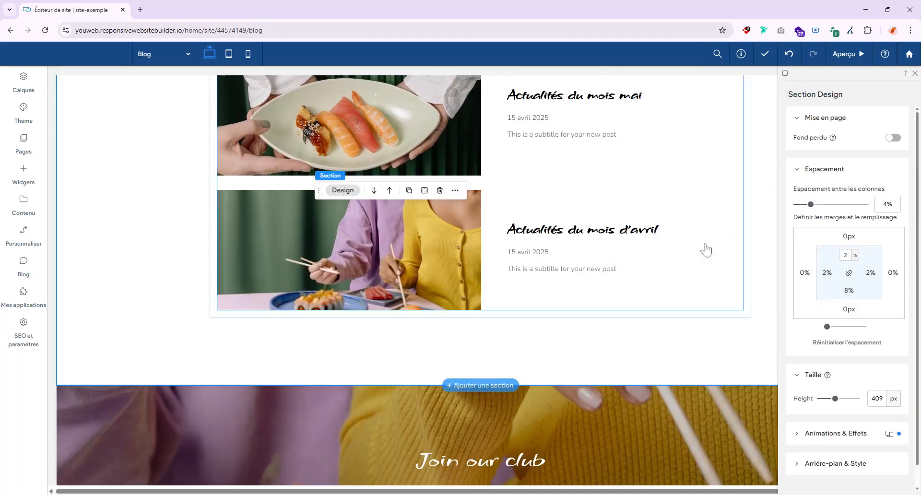
# - Examine the post list's design options for layout, visible posts, spacing and post appearance
pyautogui.scroll(3, 568, 249)
pyautogui.click(722, 246)
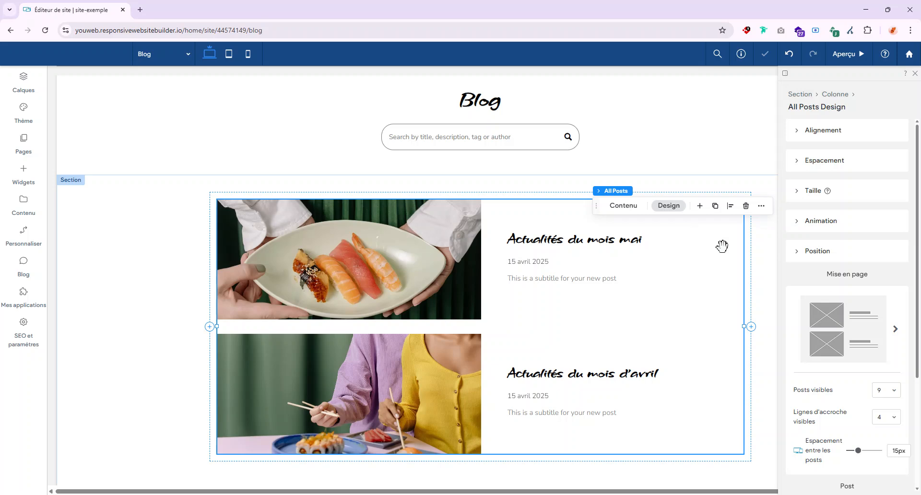
pyautogui.scroll(-3, 844, 345)
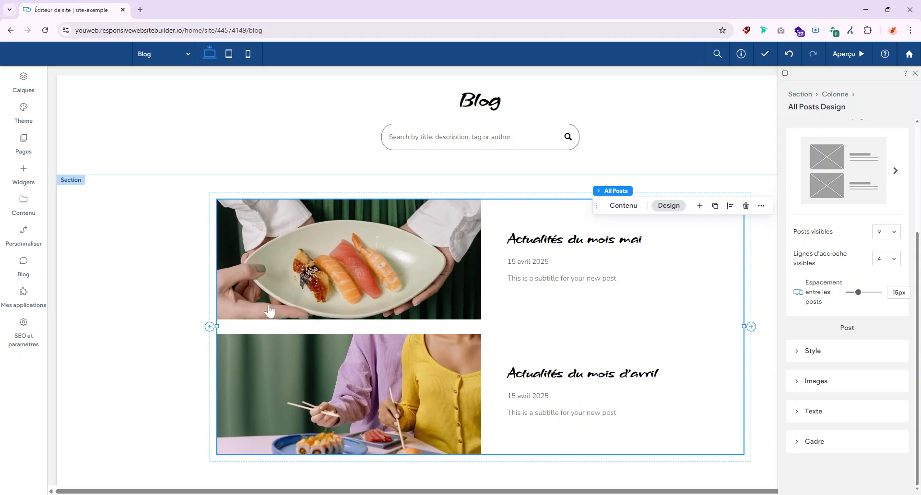
pyautogui.scroll(2, 362, 370)
pyautogui.scroll(-2, 365, 374)
pyautogui.scroll(2, 436, 327)
# - Check the placeholder text setting of the blog search bar and close it
pyautogui.click(456, 233)
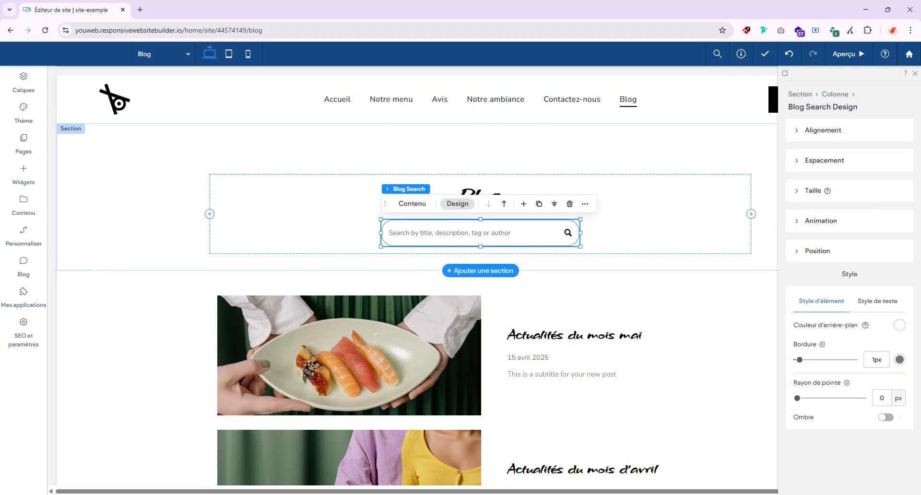
pyautogui.click(412, 203)
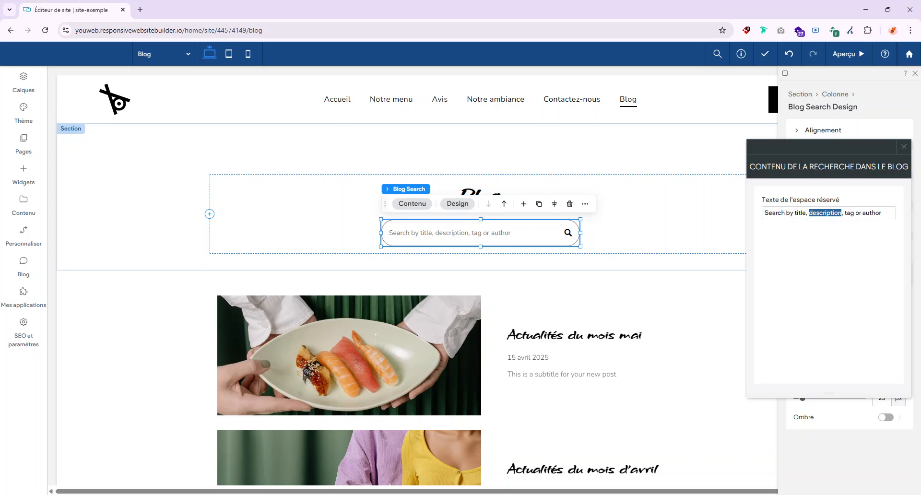
pyautogui.press('Escape')
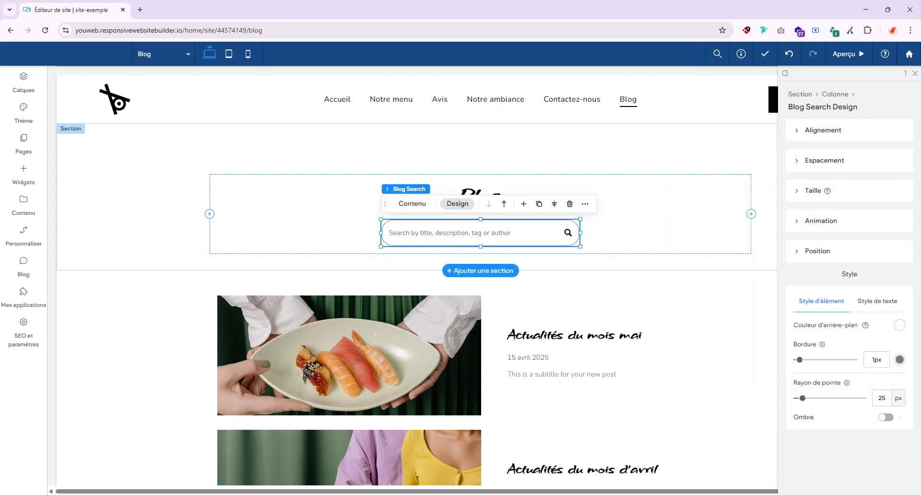
# - Open the Blog page's title for text editing, check its formatting options and leave it
pyautogui.click(601, 192)
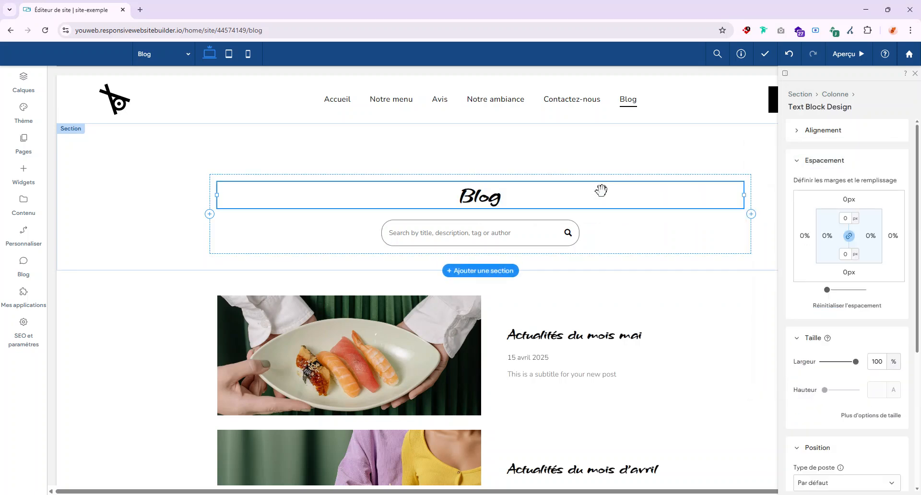
pyautogui.doubleClick(485, 195)
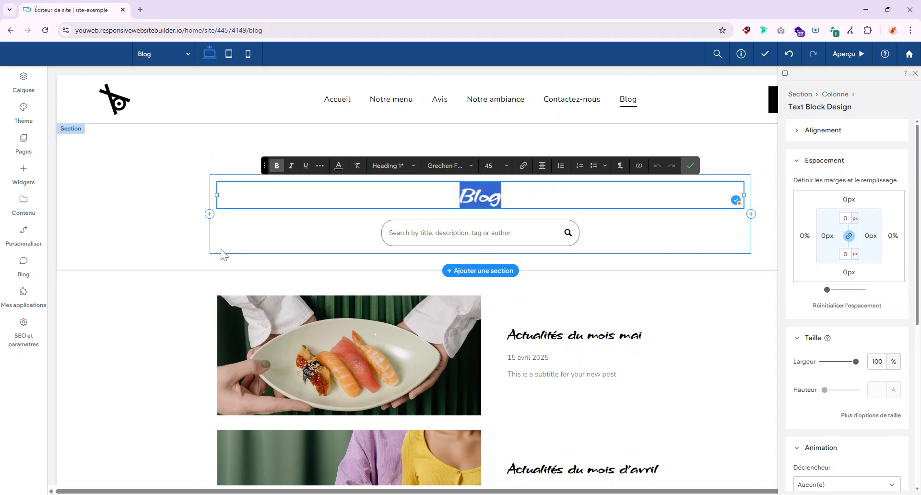
pyautogui.click(690, 165)
pyautogui.click(115, 196)
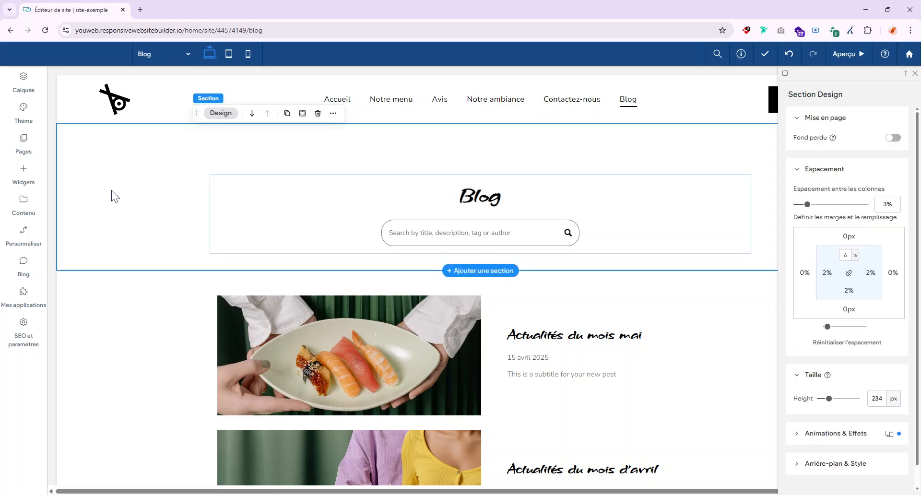
pyautogui.scroll(-6, 120, 211)
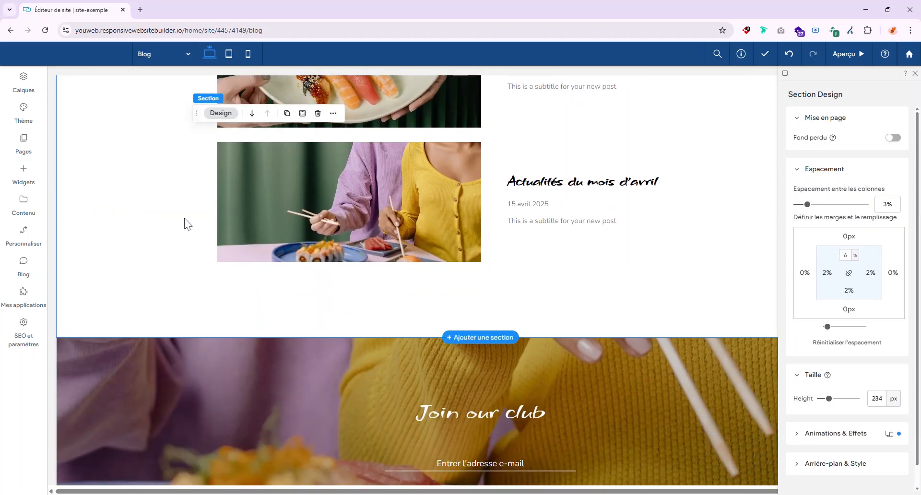
pyautogui.scroll(4, 187, 224)
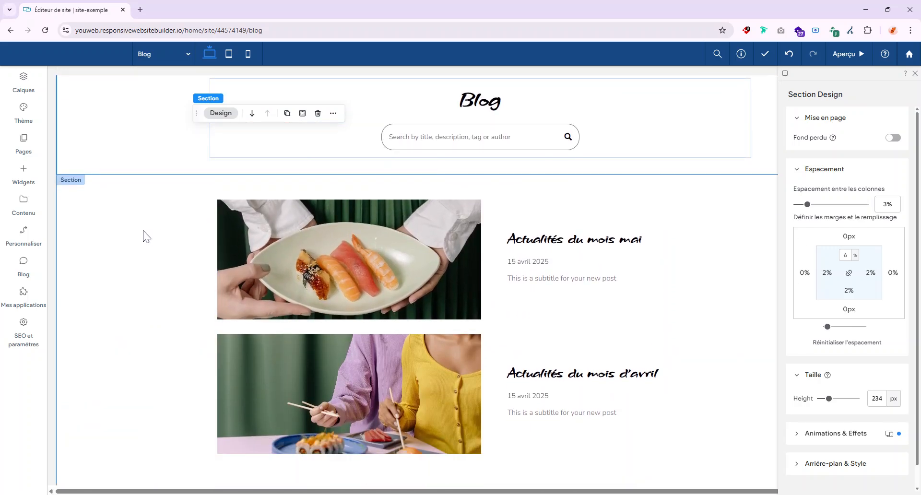
pyautogui.scroll(-2, 290, 329)
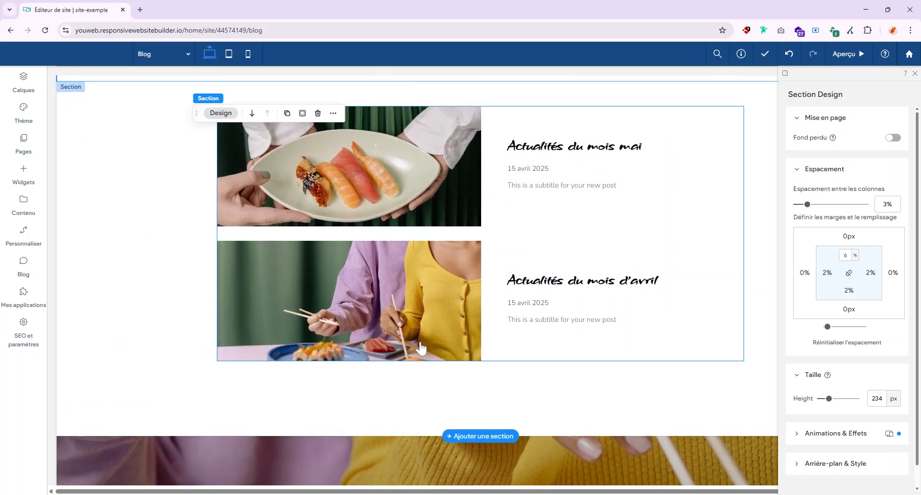
pyautogui.scroll(4, 421, 347)
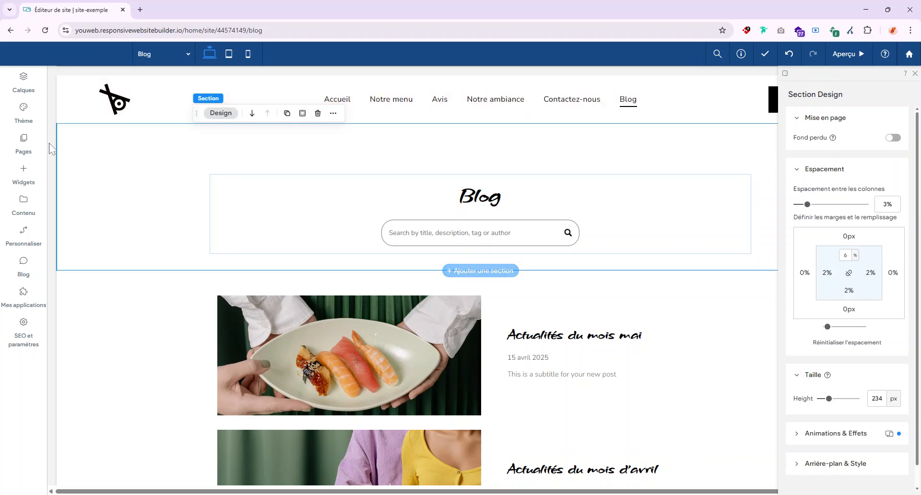
# - Examine the Blog page's URL, SEO, social sharing image and header code settings, and close them
pyautogui.click(23, 142)
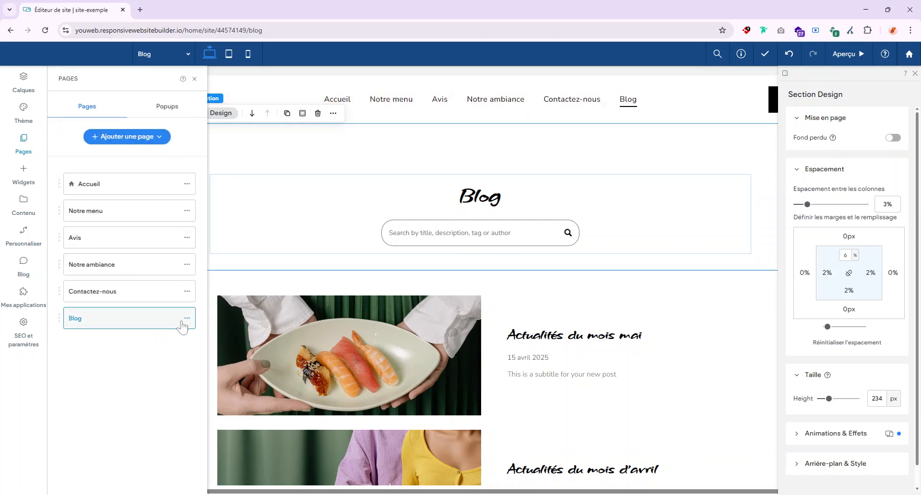
pyautogui.click(187, 319)
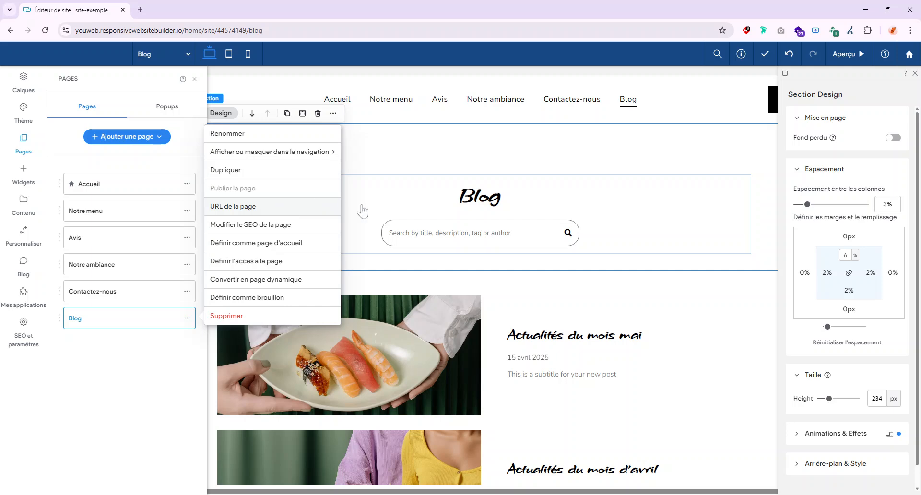
pyautogui.click(288, 207)
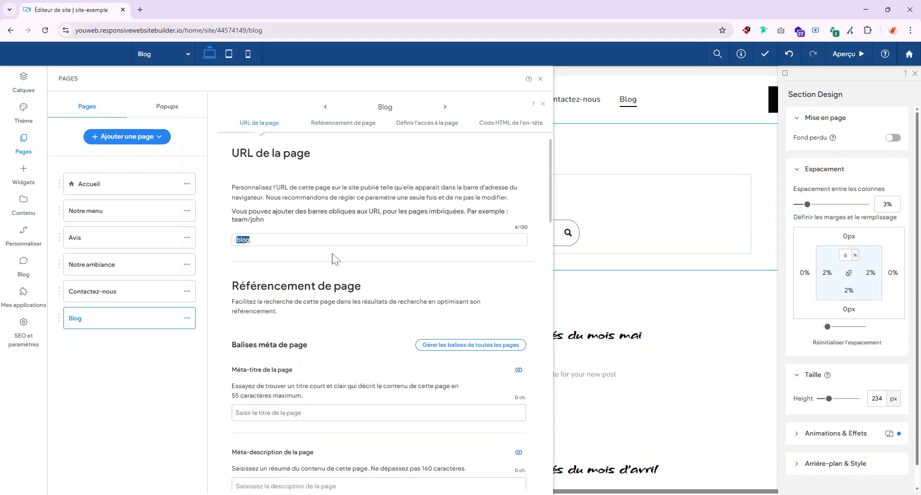
pyautogui.scroll(-10, 402, 320)
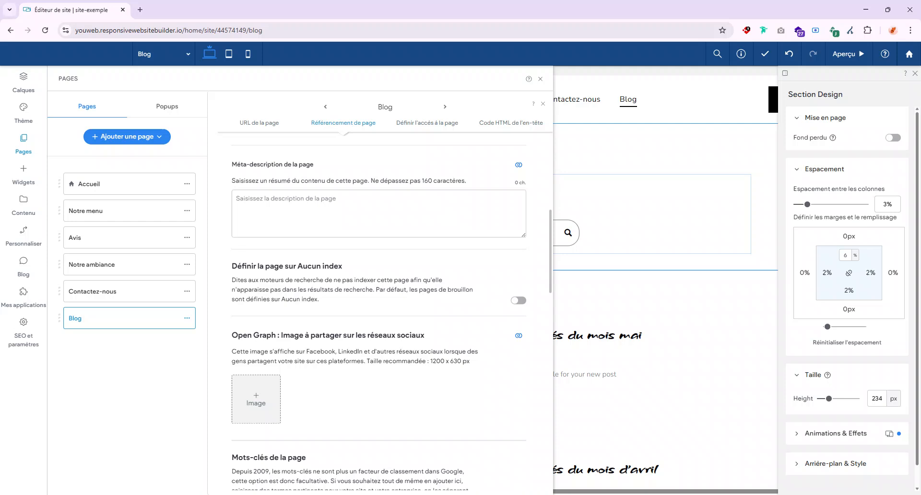
pyautogui.scroll(-5, 402, 320)
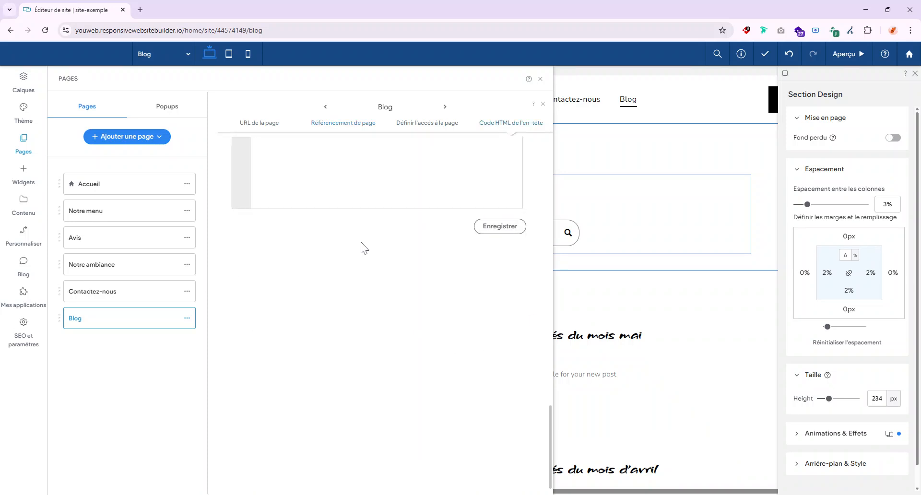
pyautogui.click(541, 79)
pyautogui.scroll(-5, 444, 312)
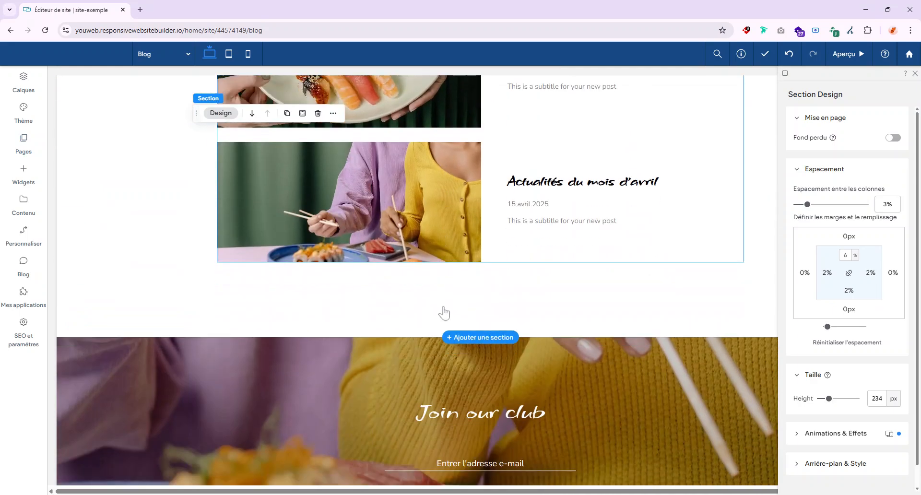
pyautogui.scroll(4, 444, 312)
pyautogui.scroll(3, 347, 354)
pyautogui.scroll(-4, 264, 336)
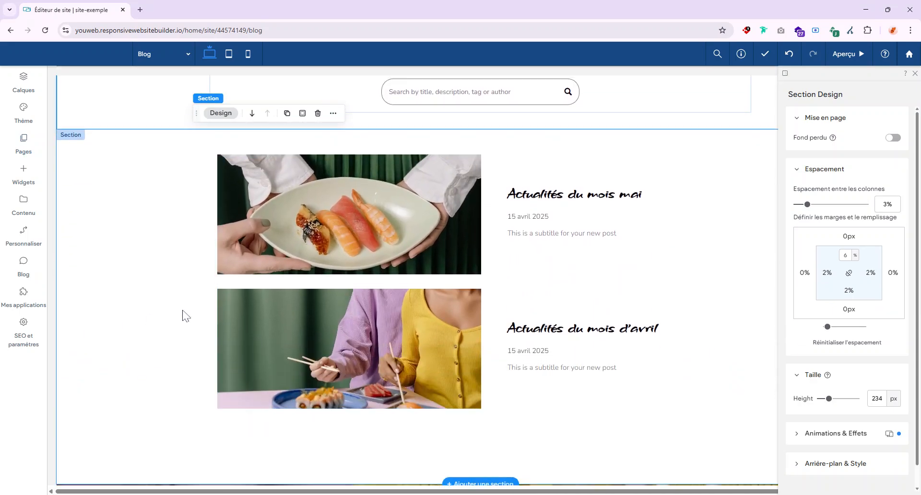
pyautogui.scroll(2, 181, 315)
pyautogui.scroll(1, 129, 317)
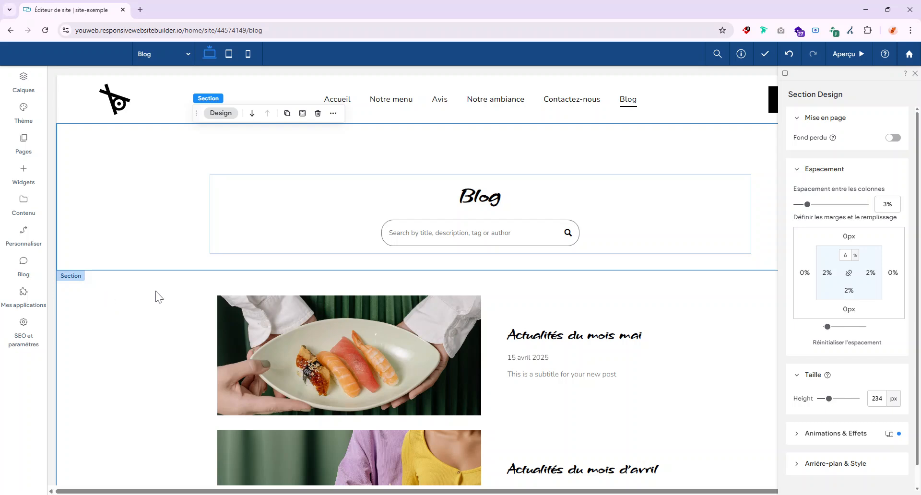
pyautogui.scroll(-1, 155, 295)
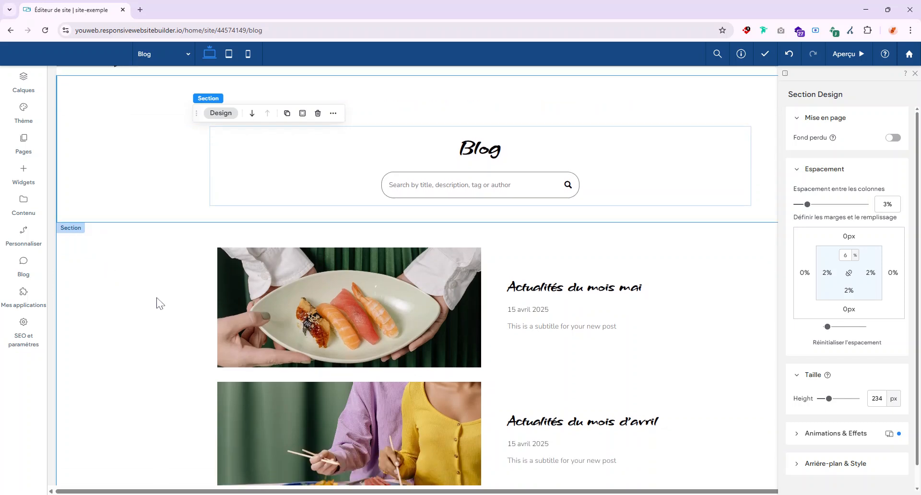